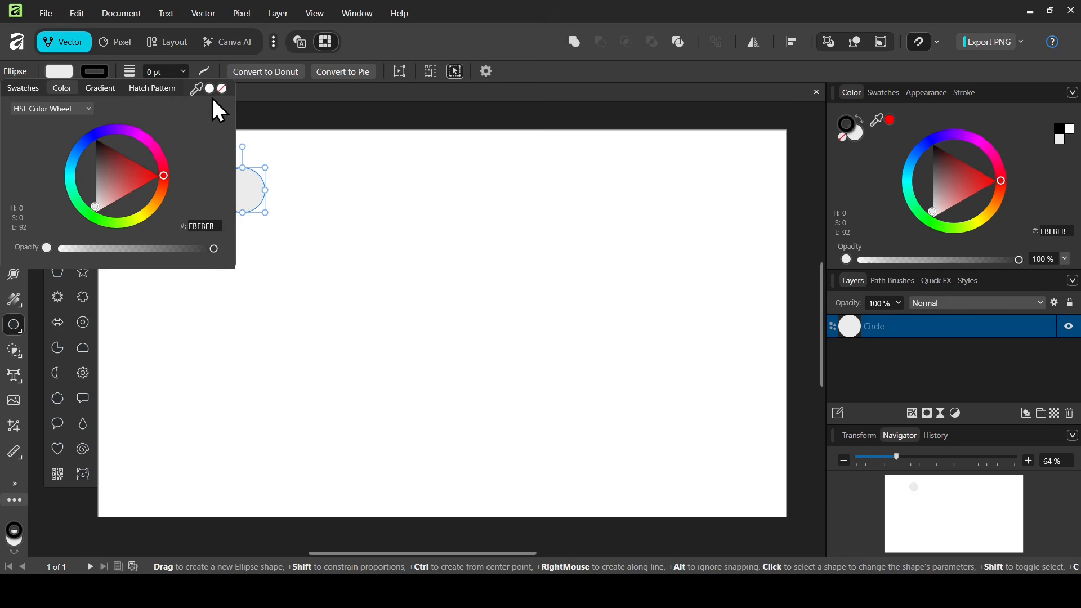
# Remove the circle's fill and give it a 1 pt stroke.
pyautogui.click(223, 89)
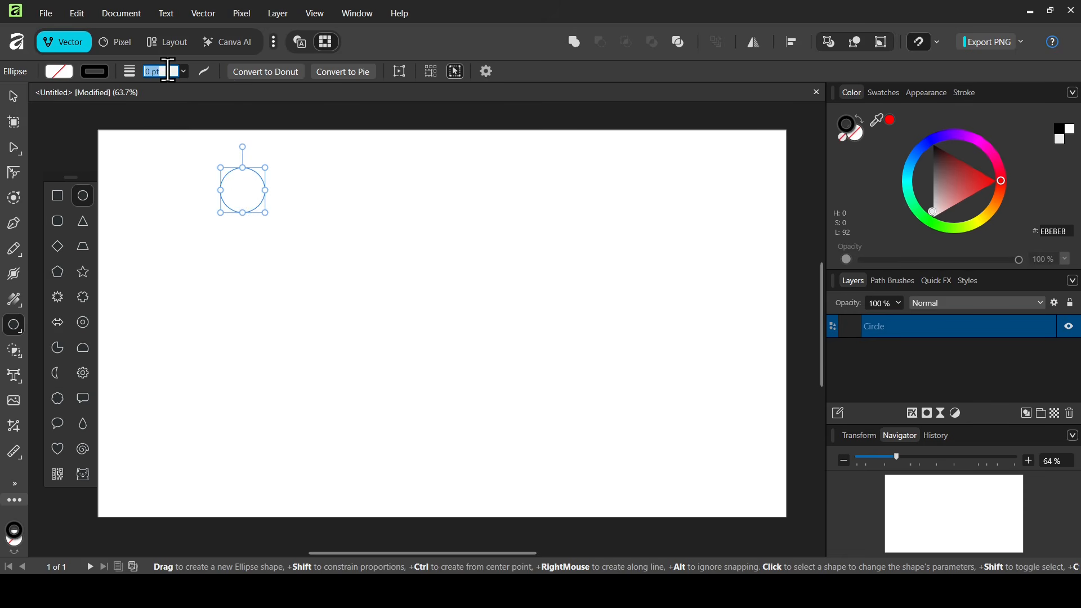
pyautogui.write('1')
pyautogui.press('Return')
# Move the circle, duplicate it, and shift the copy right so the two circles overlap.
pyautogui.click(16, 98)
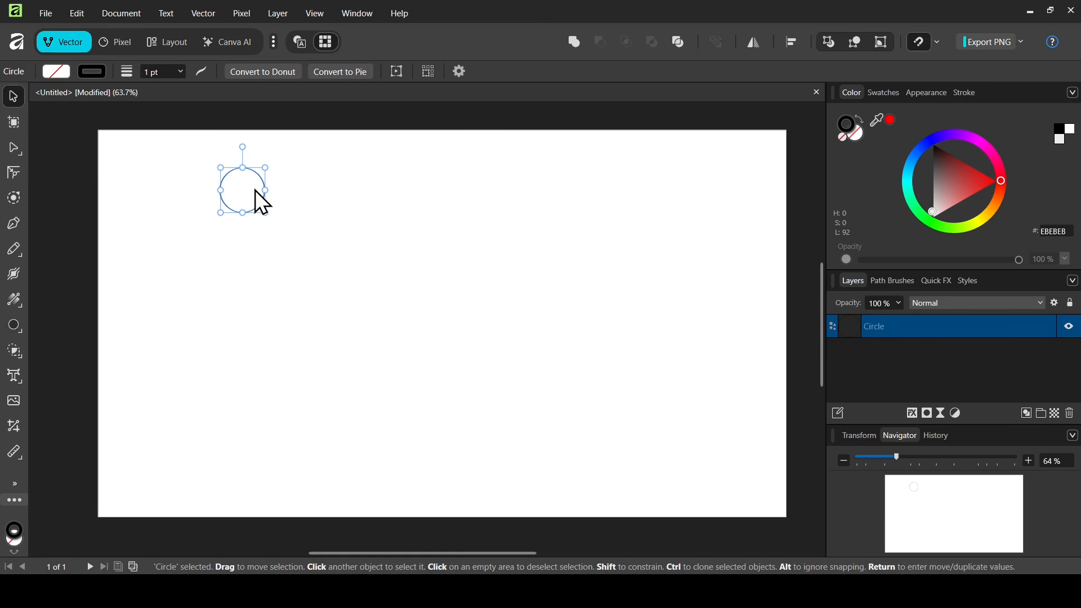
pyautogui.moveTo(266, 195); pyautogui.dragTo(339, 216)
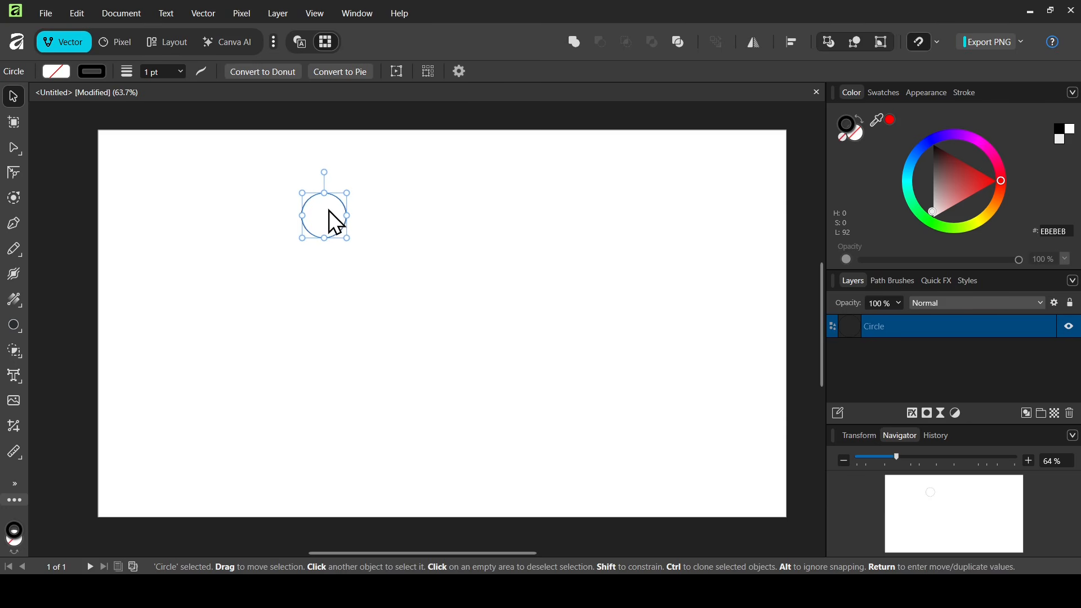
pyautogui.hotkey('ctrl', 'j')
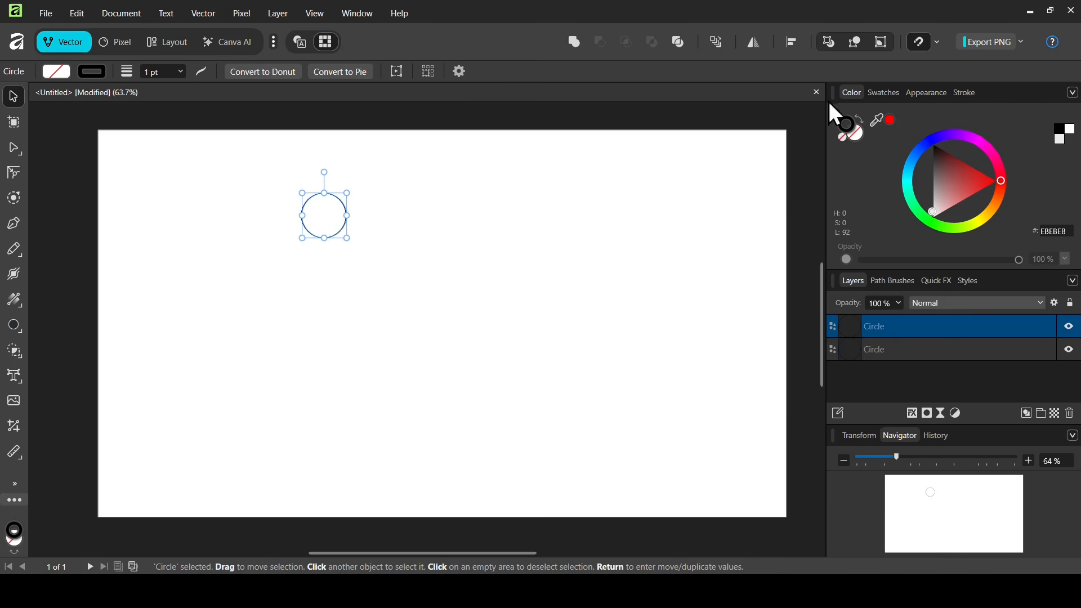
pyautogui.click(941, 43)
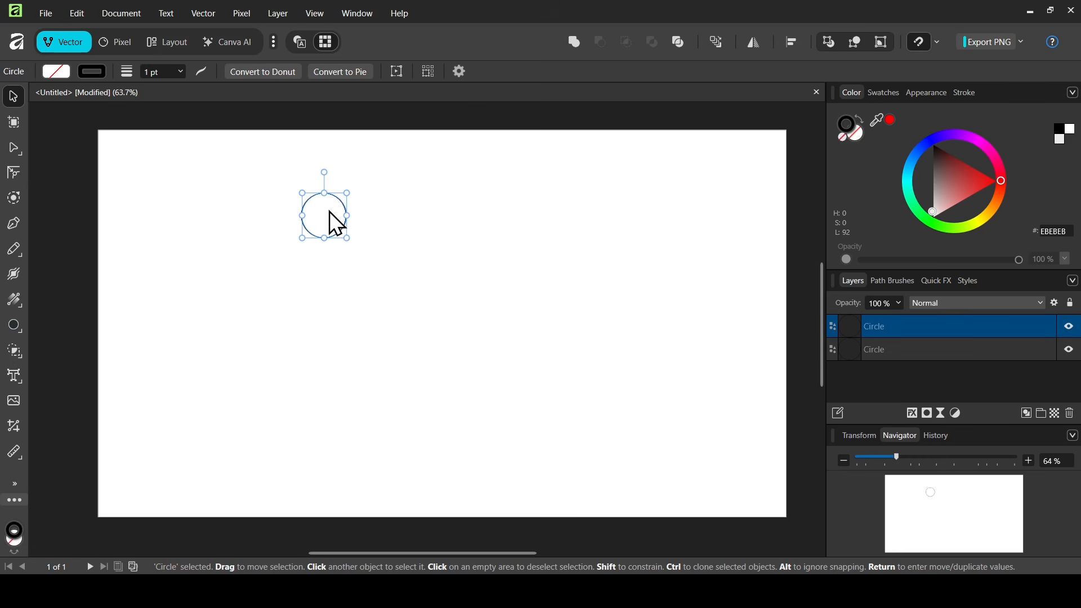
pyautogui.moveTo(330, 211); pyautogui.dragTo(353, 213)
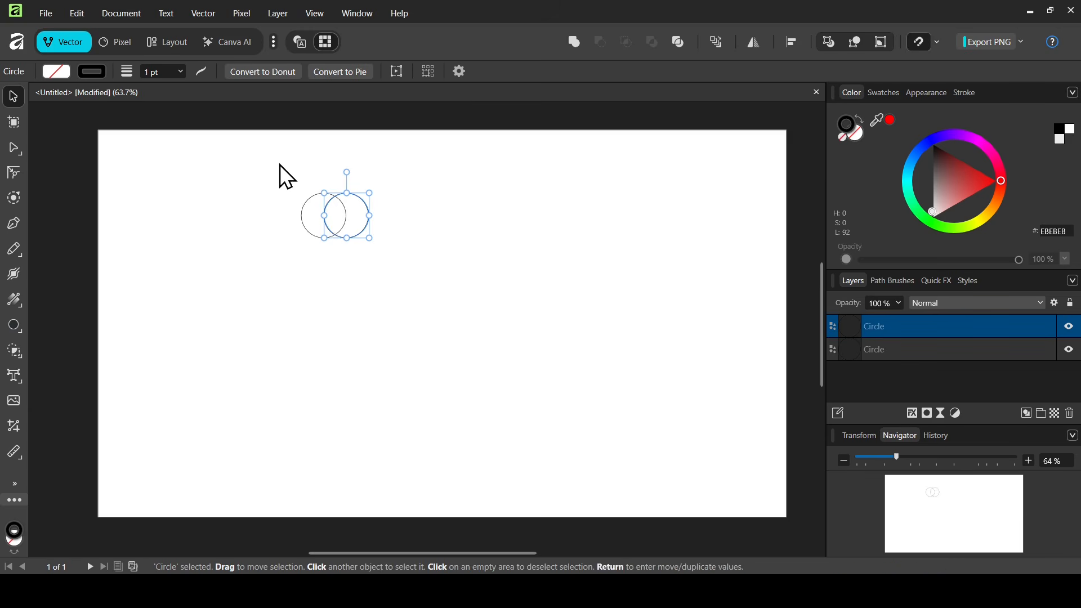
# Intersect the two circles into a lens shape and move it to the upper centre of the canvas.
pyautogui.moveTo(279, 164); pyautogui.dragTo(407, 264)
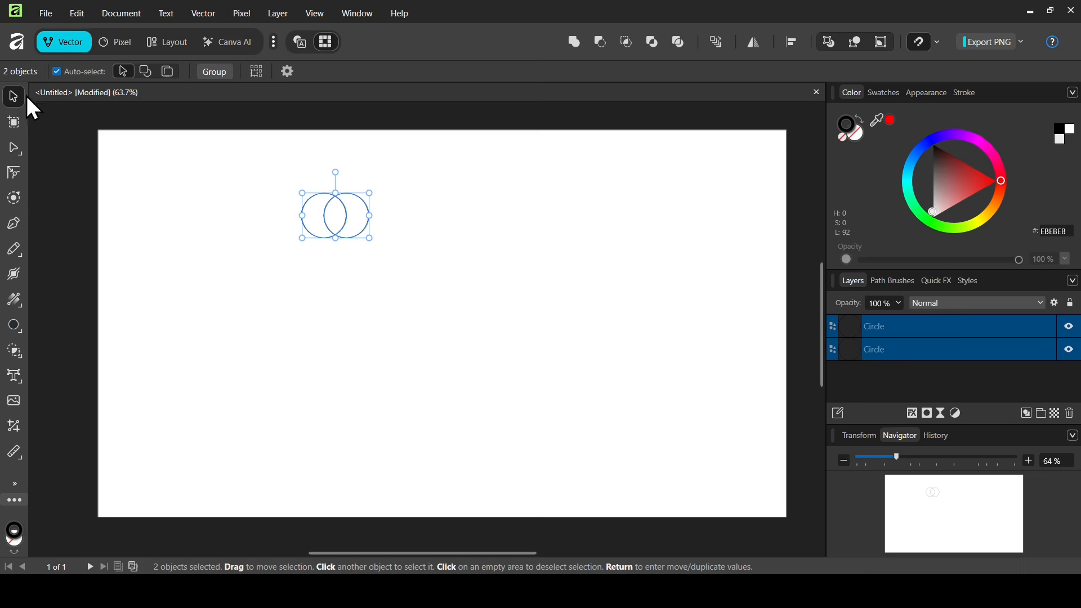
pyautogui.click(627, 42)
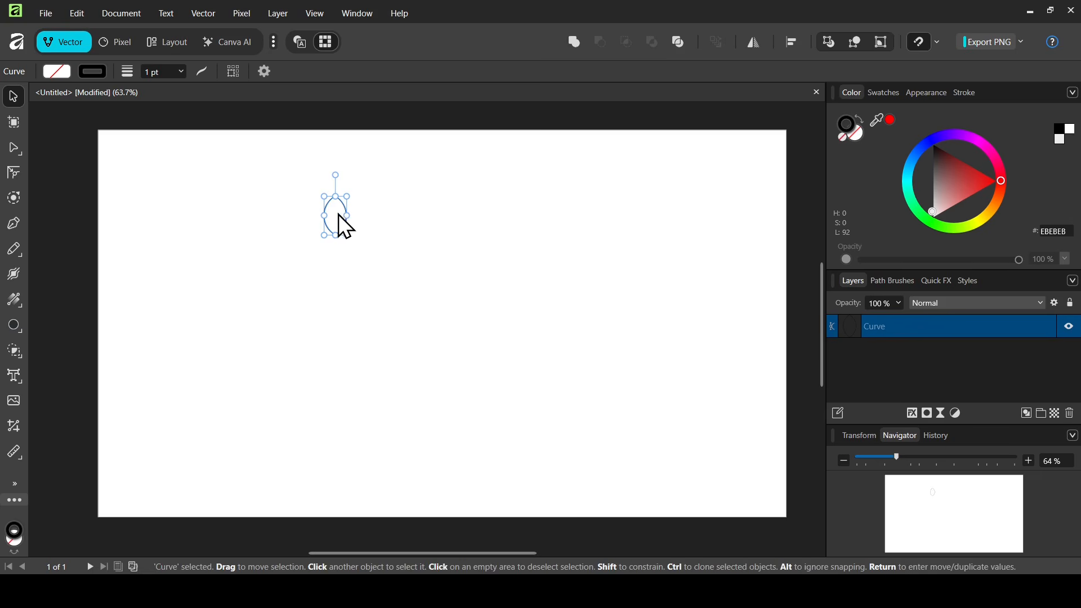
pyautogui.moveTo(340, 217); pyautogui.dragTo(443, 185)
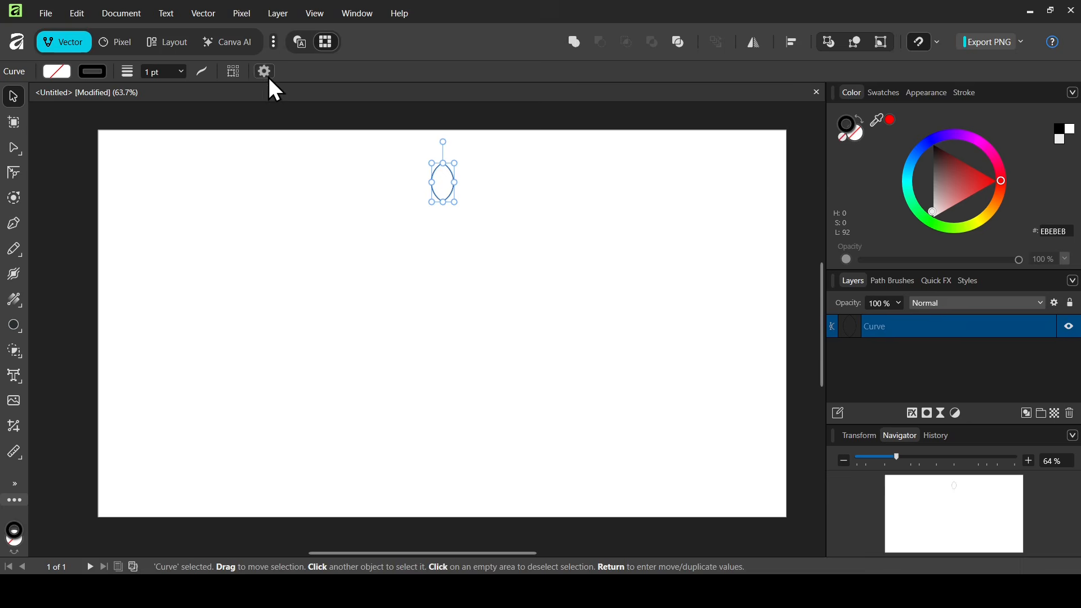
# Enable the transform origin and place it at the canvas centre below the lens.
pyautogui.click(268, 73)
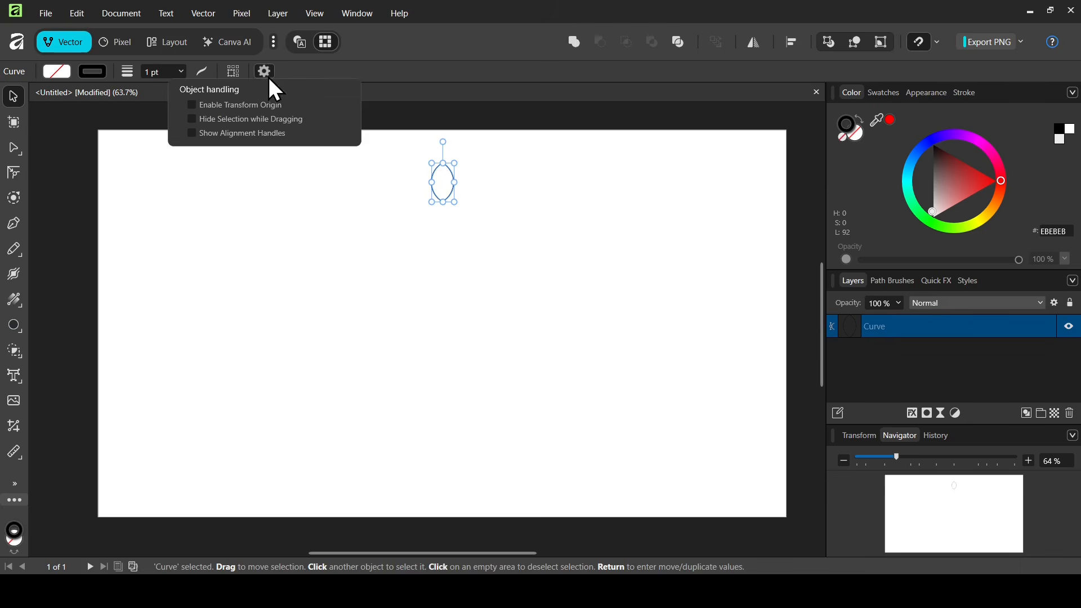
pyautogui.click(260, 106)
pyautogui.moveTo(442, 181); pyautogui.dragTo(444, 325)
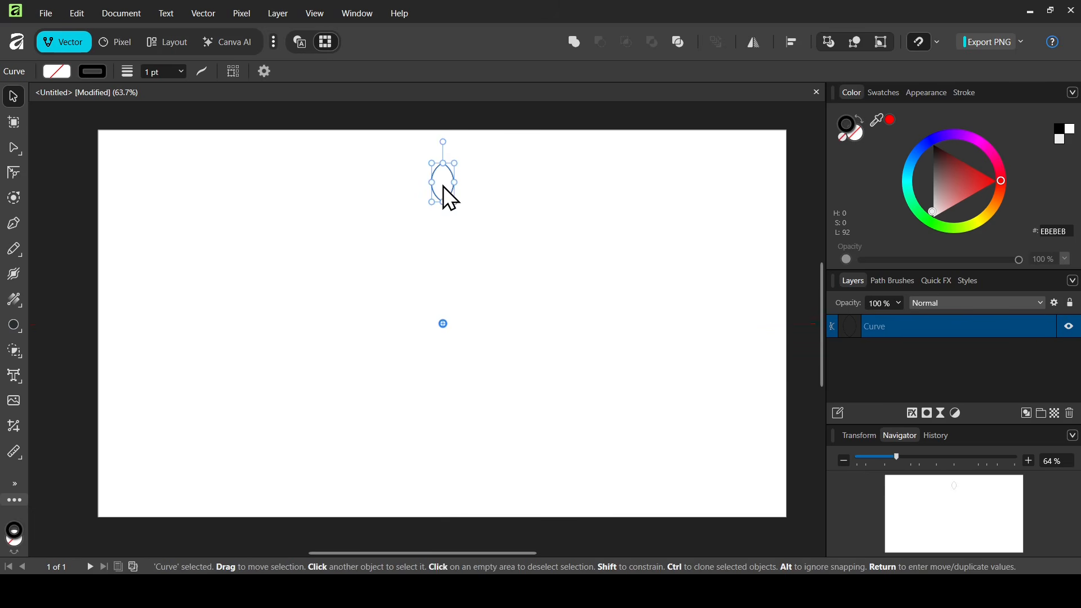
# Set the lens's stroke width to 0 pt.
pyautogui.click(155, 71)
pyautogui.write('0')
pyautogui.press('Return')
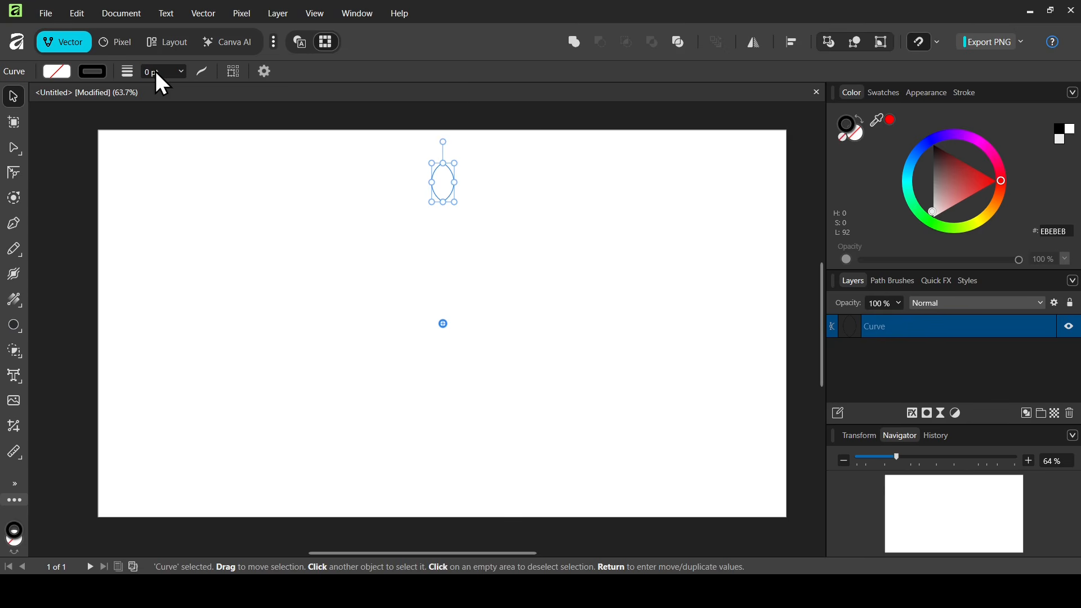
# Fill the lens with a linear gradient whose start stop is yellow FFE700.
pyautogui.click(59, 72)
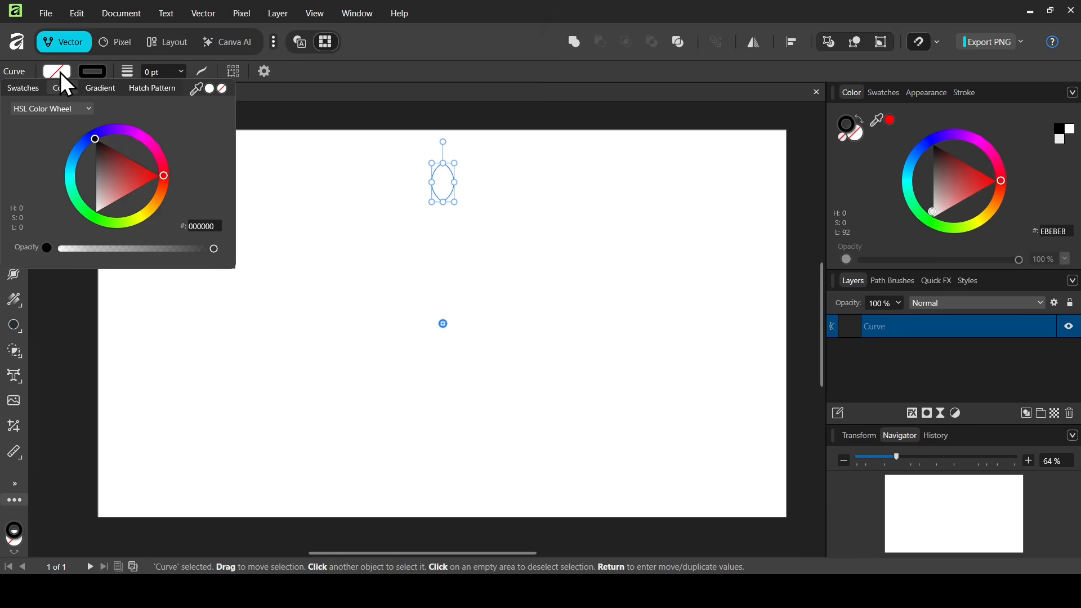
pyautogui.click(106, 92)
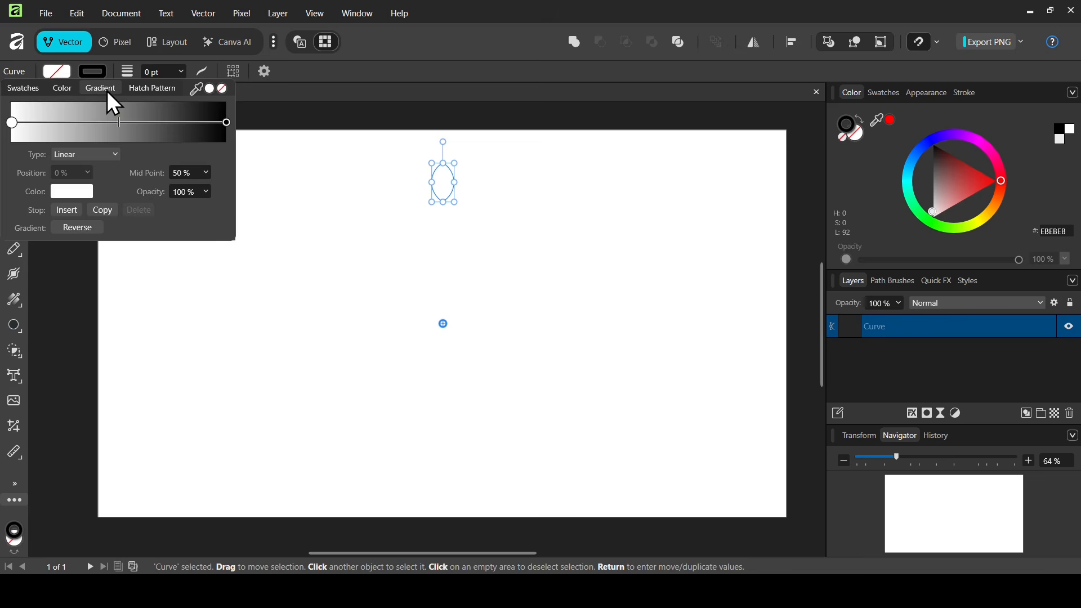
pyautogui.click(12, 124)
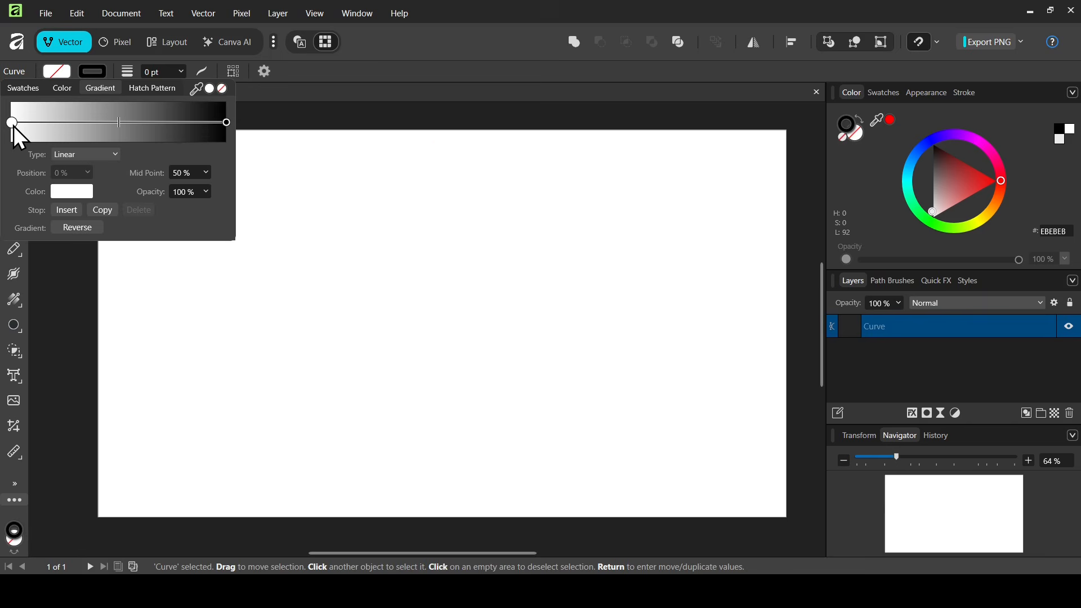
pyautogui.click(77, 194)
pyautogui.click(122, 319)
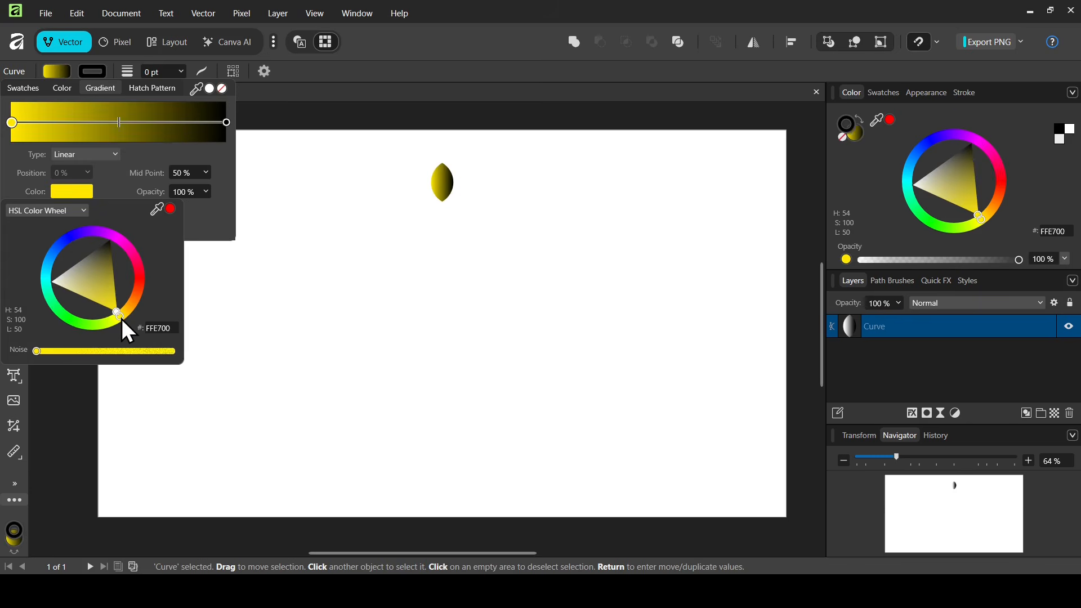
pyautogui.moveTo(124, 318); pyautogui.dragTo(123, 318)
# Set the gradient's end stop to orange FF8900.
pyautogui.click(226, 122)
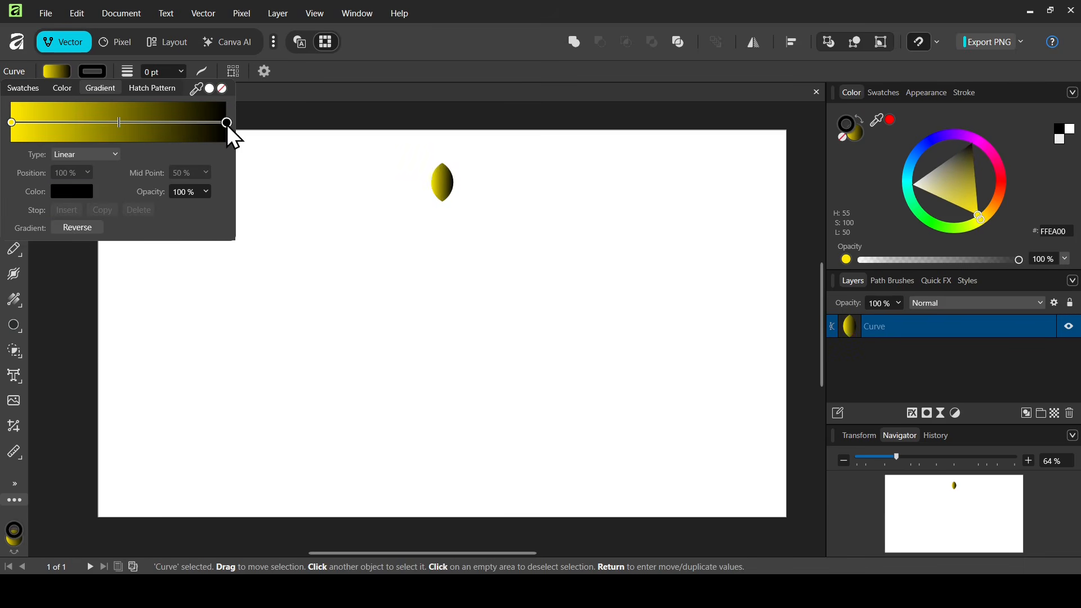
pyautogui.click(68, 196)
pyautogui.click(134, 305)
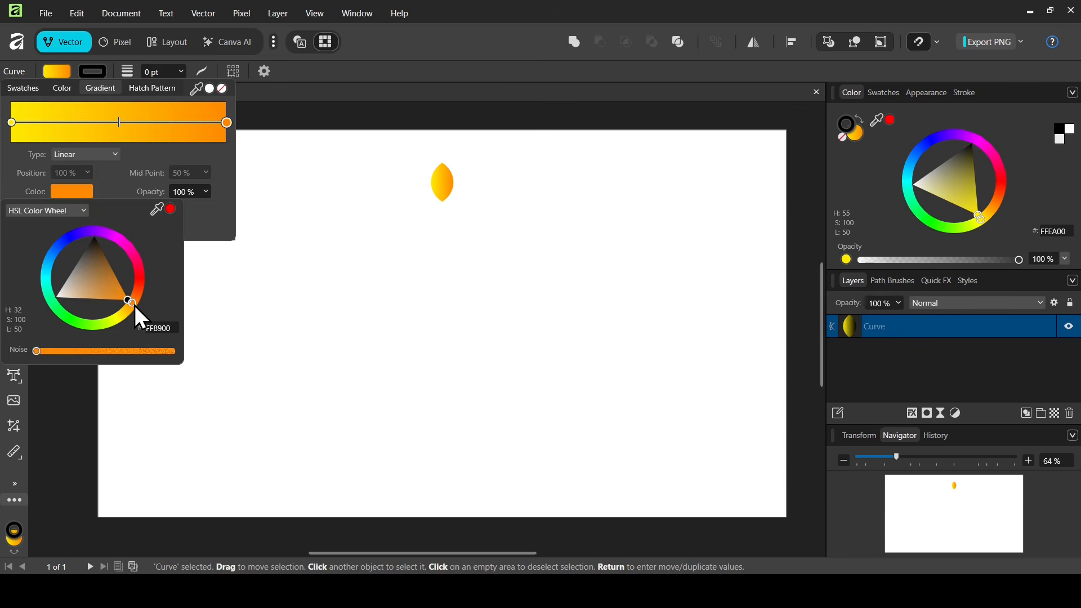
pyautogui.moveTo(135, 306); pyautogui.dragTo(138, 304)
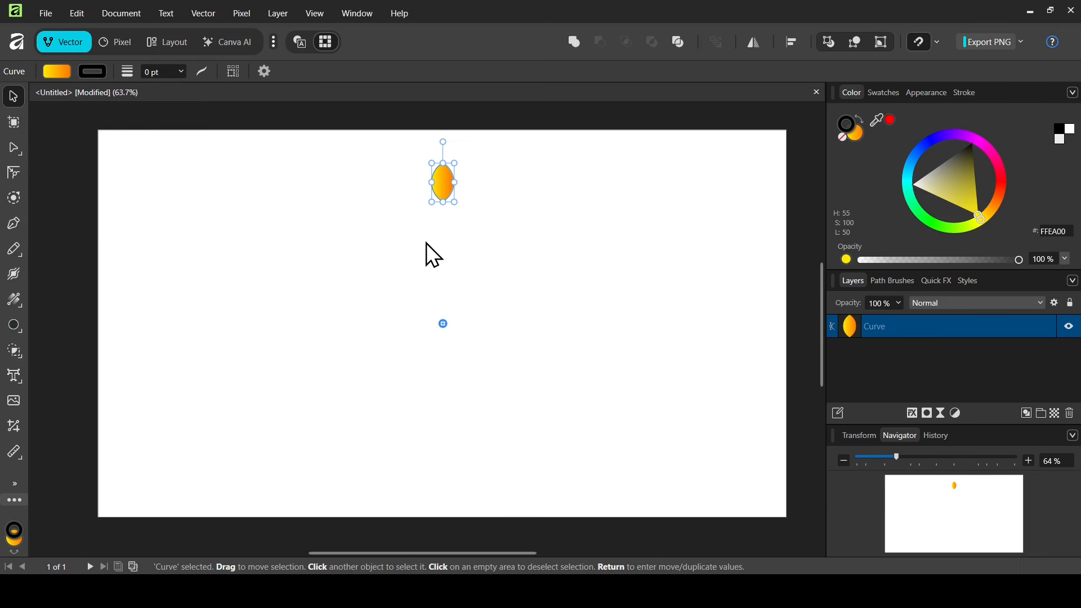
# Open Move/Duplicate for the lens and enable Duplicate with 20 copies rotated 15° each.
pyautogui.press('Return')
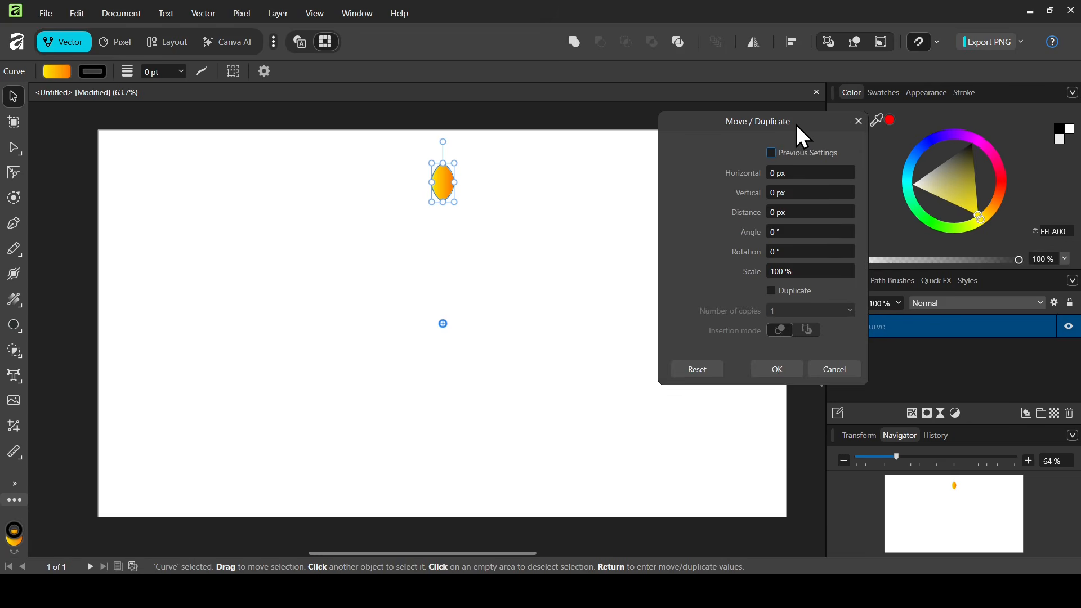
pyautogui.moveTo(796, 124); pyautogui.dragTo(678, 141)
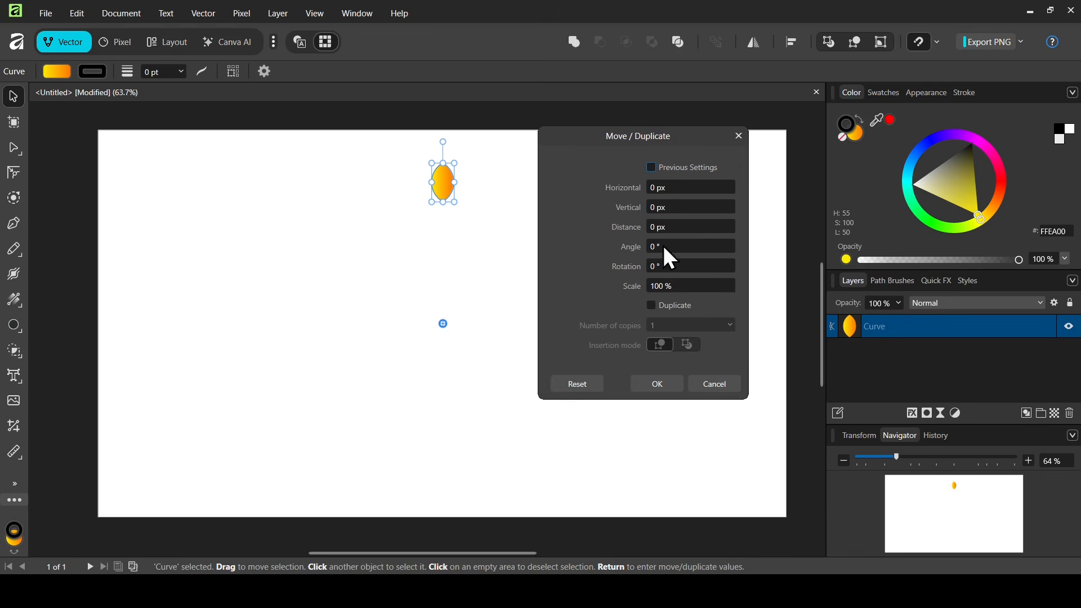
pyautogui.click(677, 305)
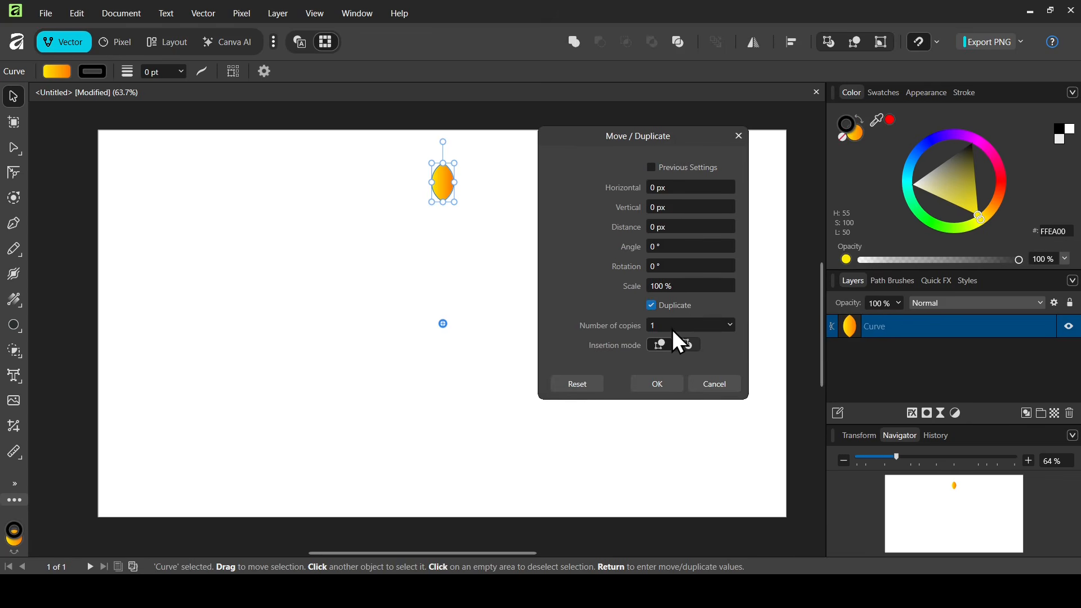
pyautogui.click(680, 324)
pyautogui.write('20')
pyautogui.click(684, 267)
pyautogui.write('15')
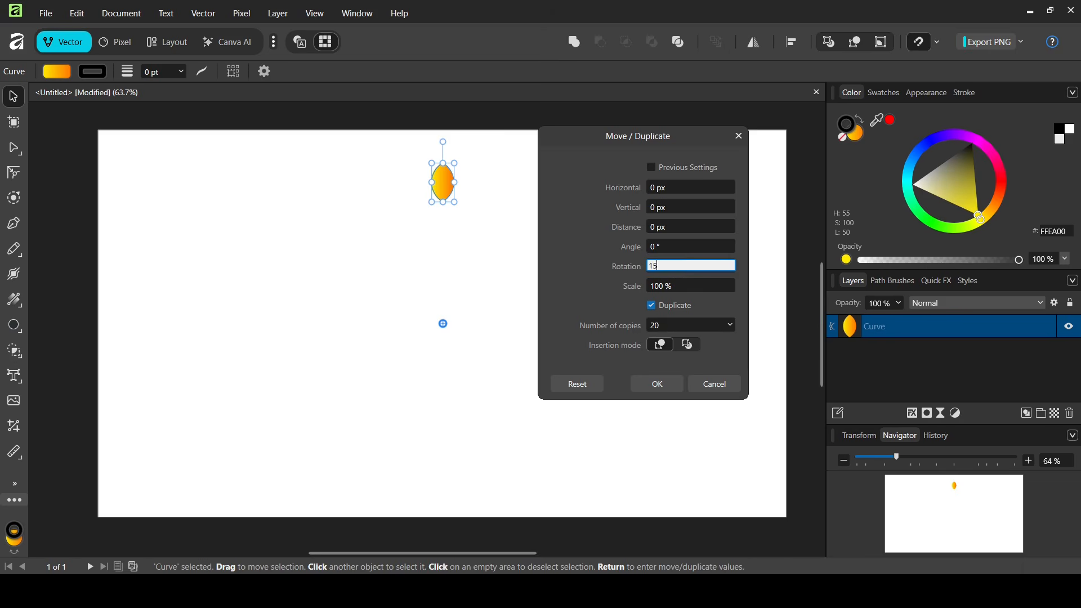
pyautogui.press('Return')
pyautogui.moveTo(662, 134); pyautogui.dragTo(817, 129)
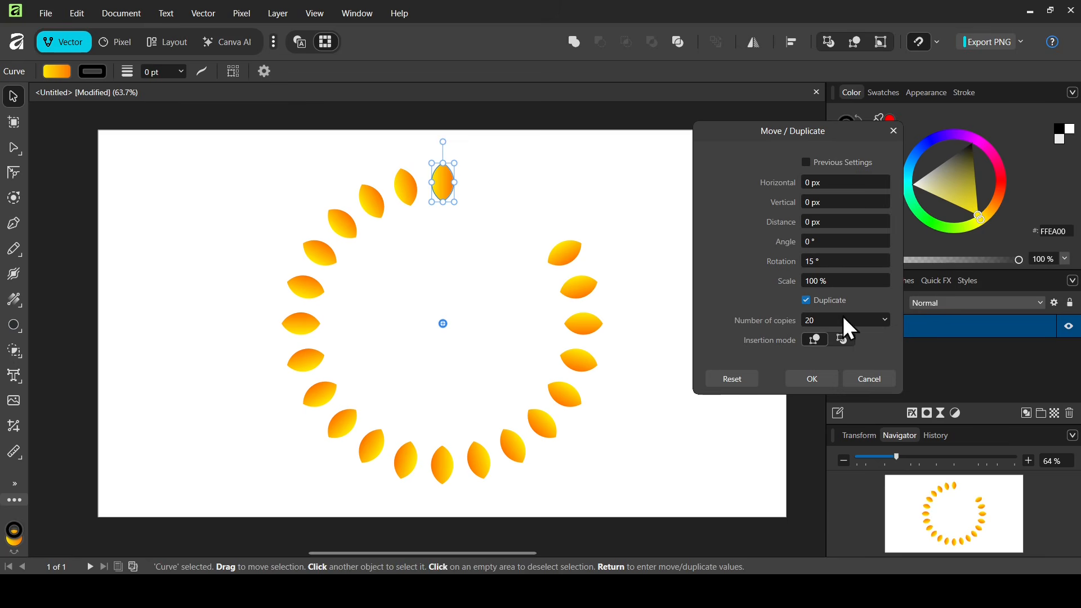
# Try rotation values of 10° and 20° for the copies.
pyautogui.click(826, 262)
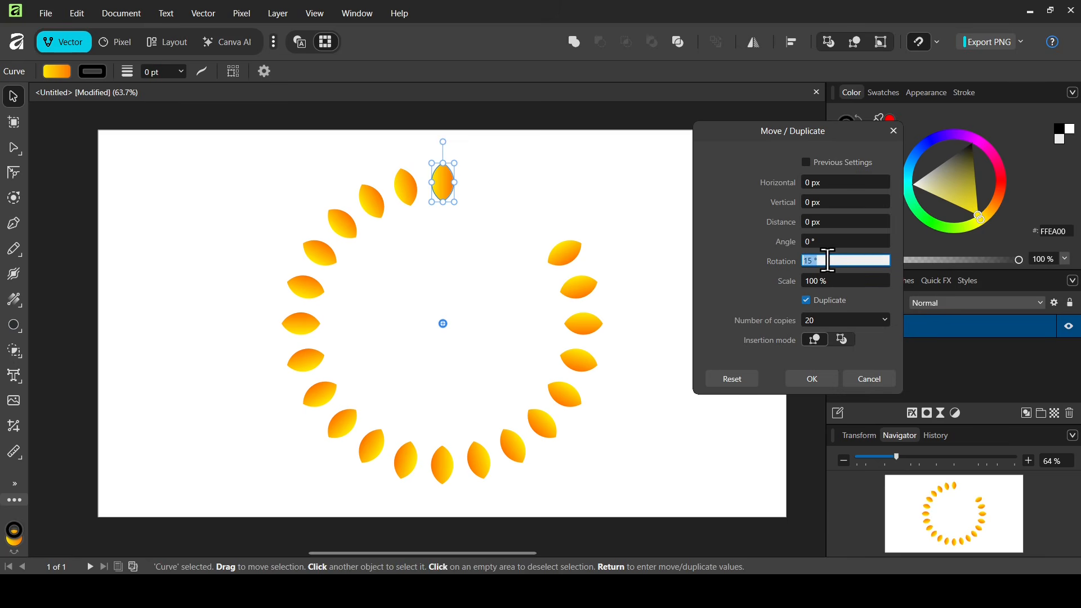
pyautogui.write('10')
pyautogui.press('Return')
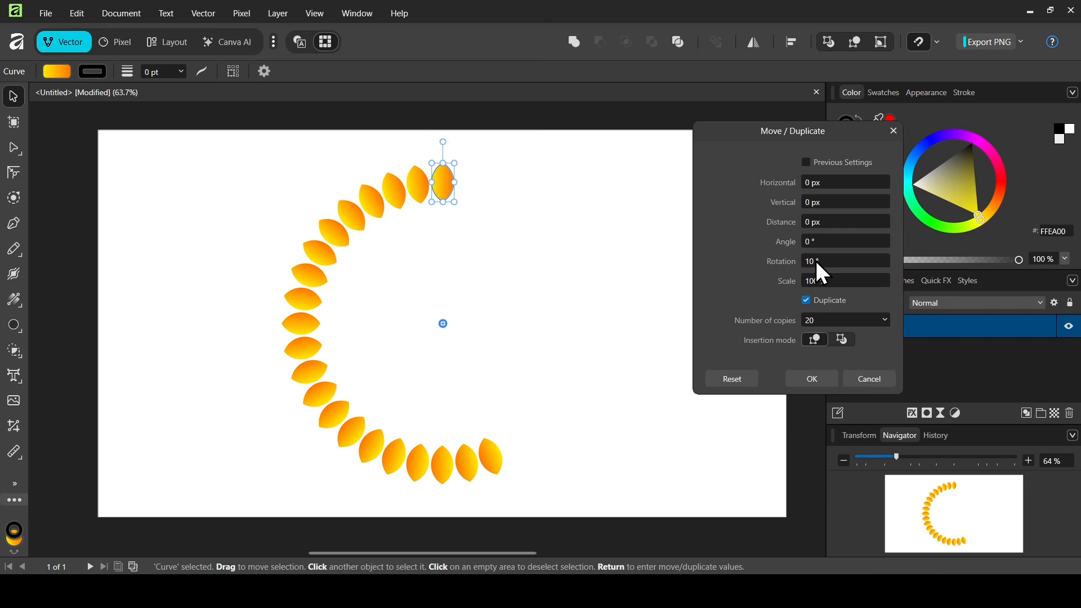
pyautogui.click(836, 263)
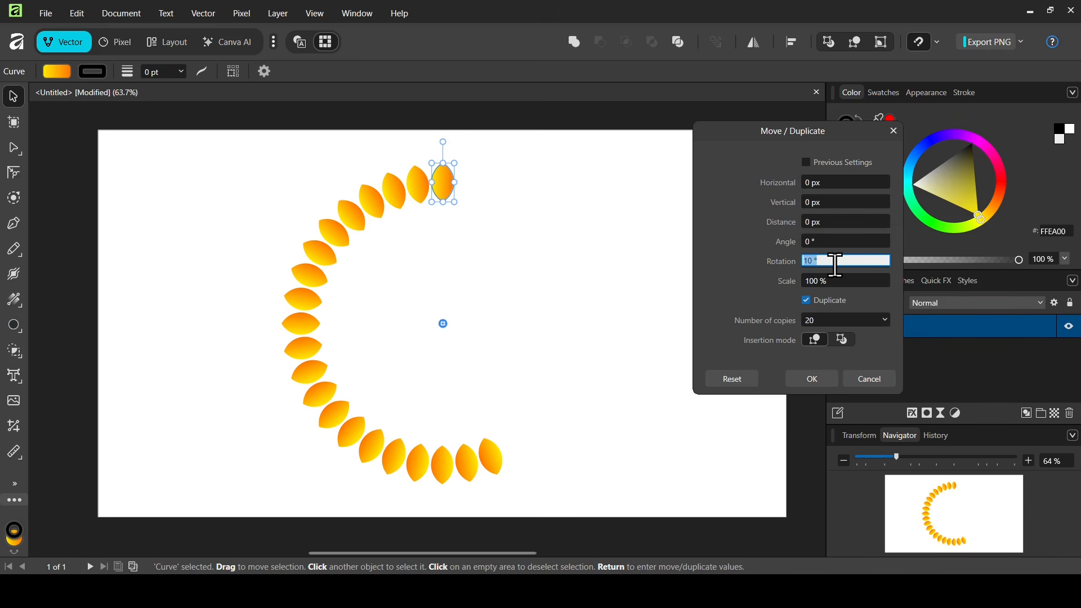
pyautogui.write('20')
pyautogui.press('Return')
# Set the rotation back to 15° and the number of copies to 23, then apply the duplication.
pyautogui.click(836, 263)
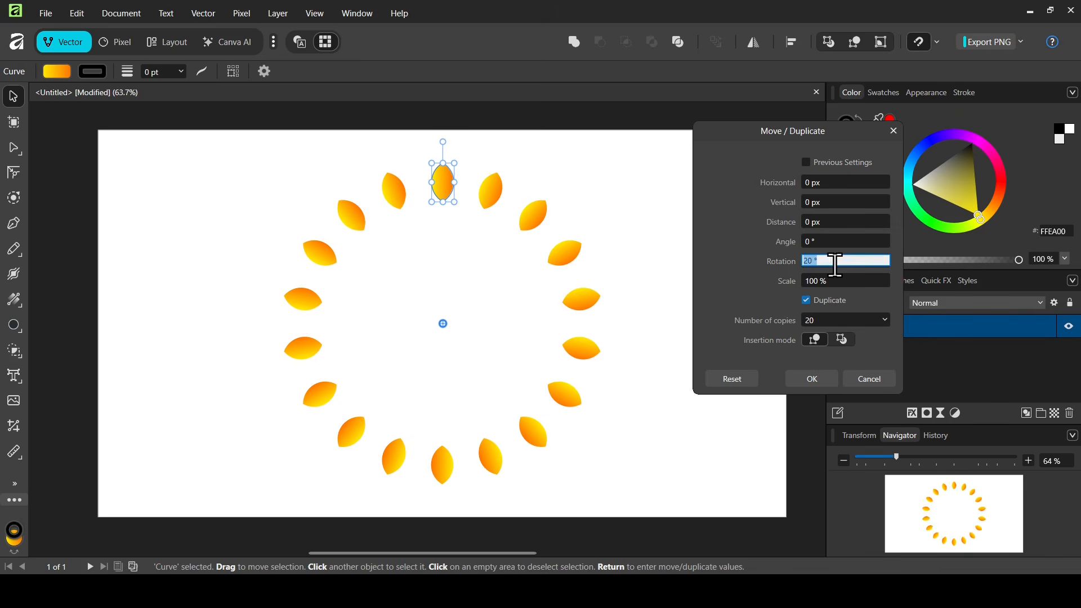
pyautogui.write('15')
pyautogui.press('Return')
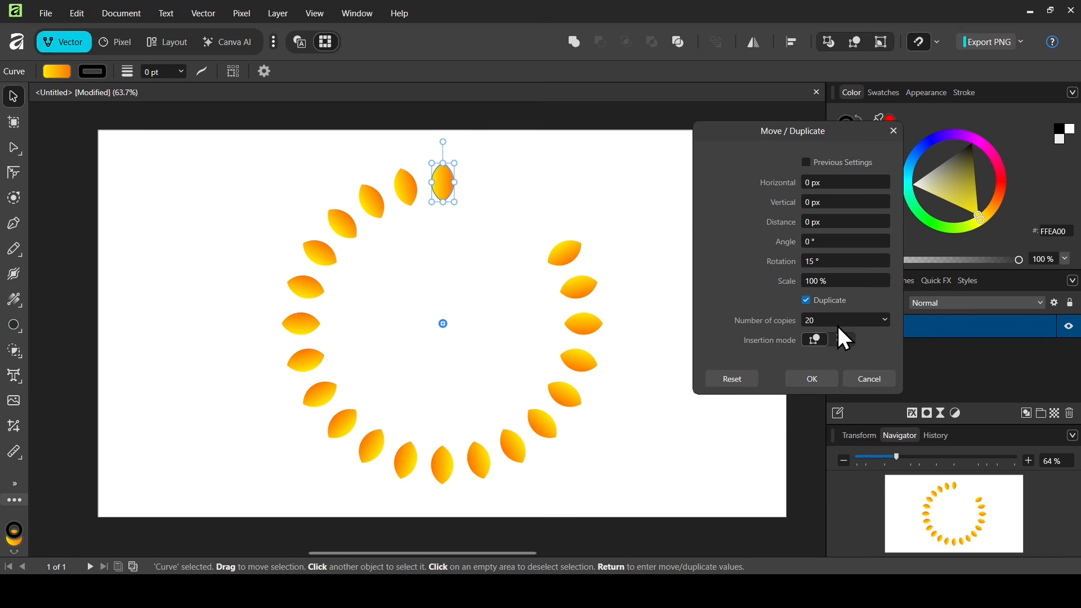
pyautogui.click(836, 319)
pyautogui.write('23')
pyautogui.press('Return')
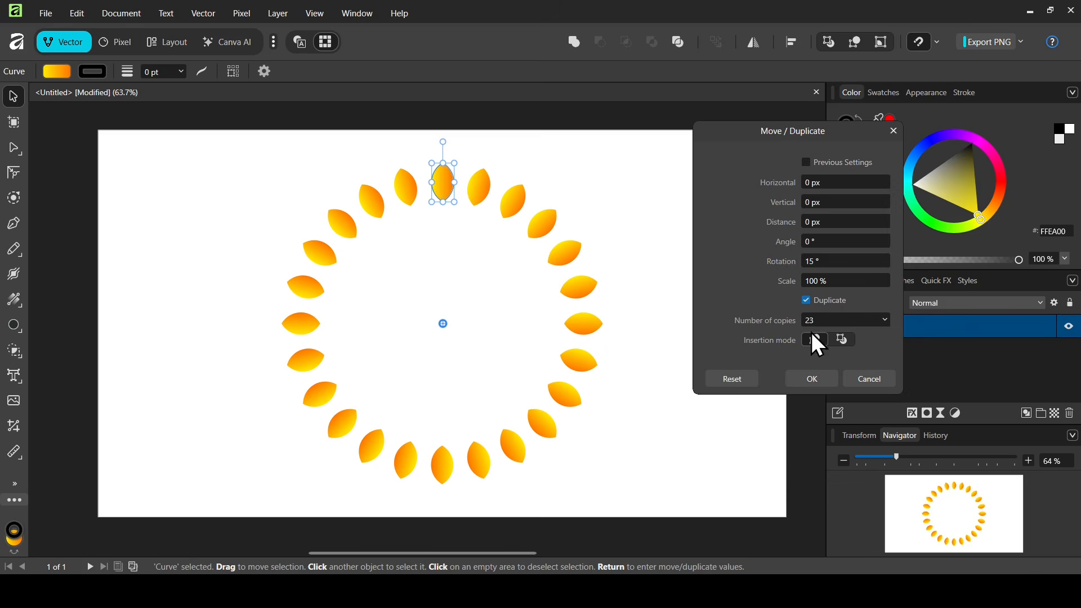
pyautogui.click(818, 379)
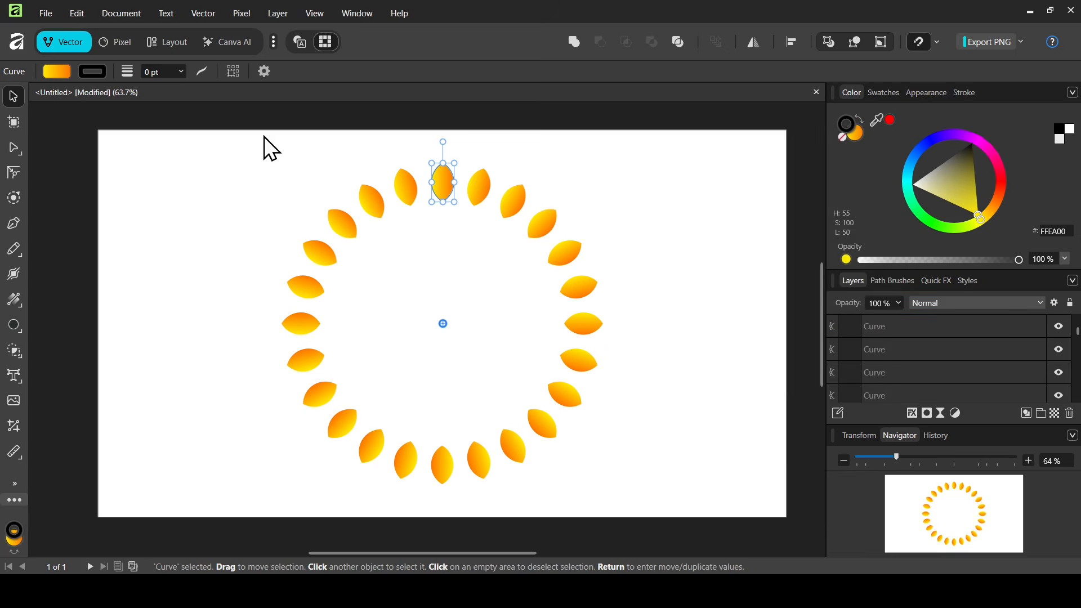
# Select all the petals and group them.
pyautogui.moveTo(262, 150); pyautogui.dragTo(630, 504)
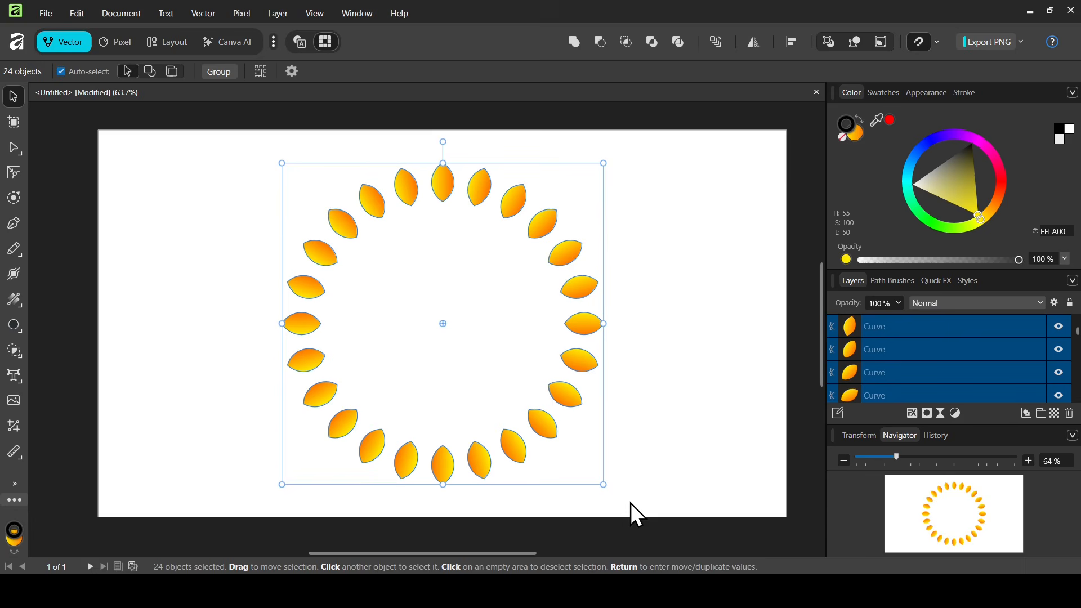
pyautogui.click(224, 72)
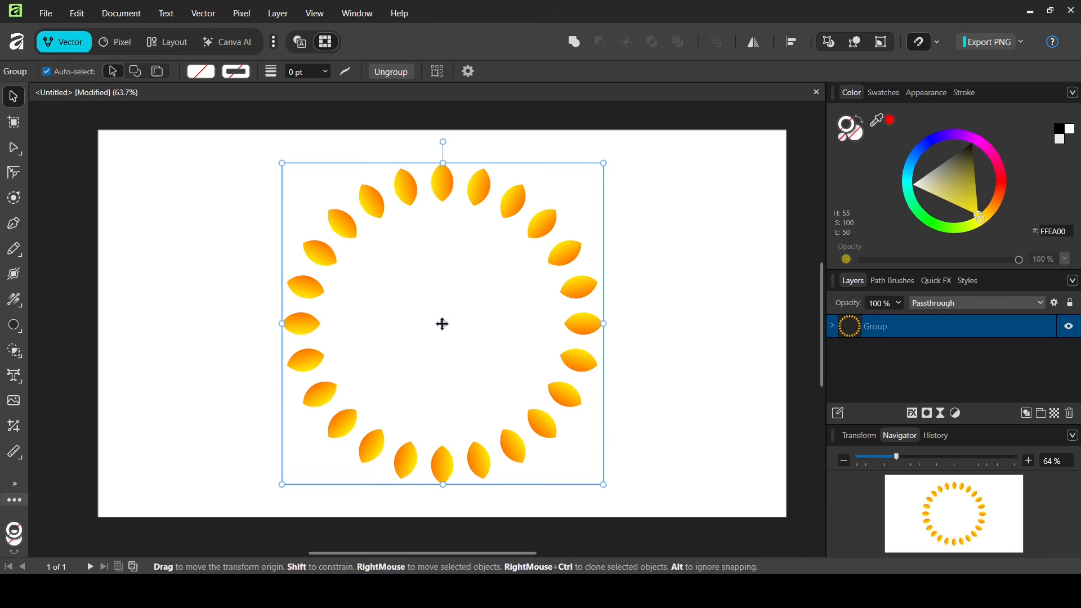
# Open Move/Duplicate for the grouped petal ring and enable Duplicate with 15 copies.
pyautogui.press('Return')
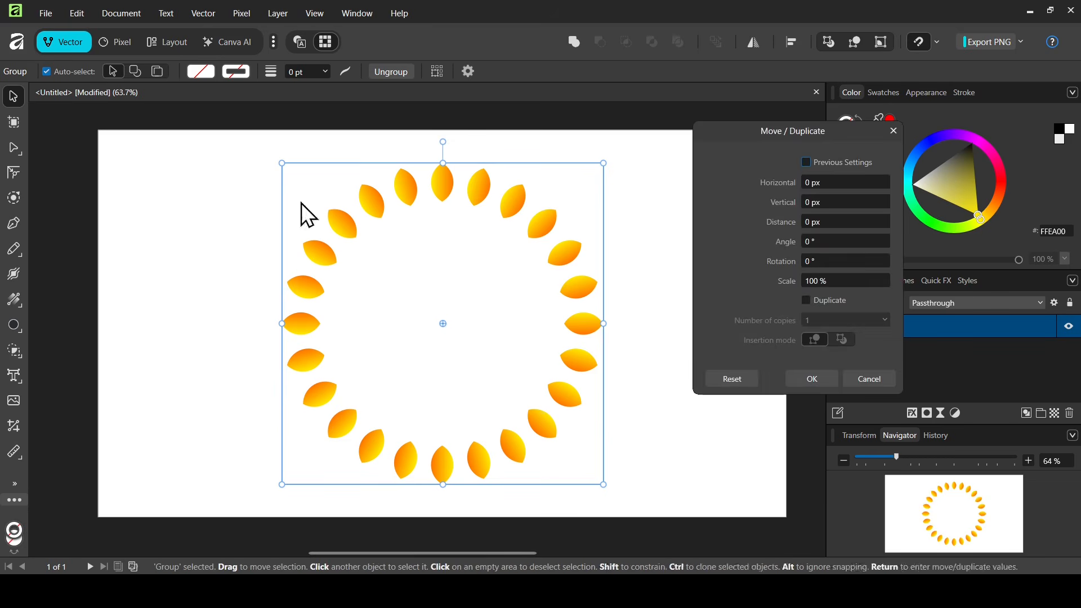
pyautogui.moveTo(798, 143); pyautogui.dragTo(725, 142)
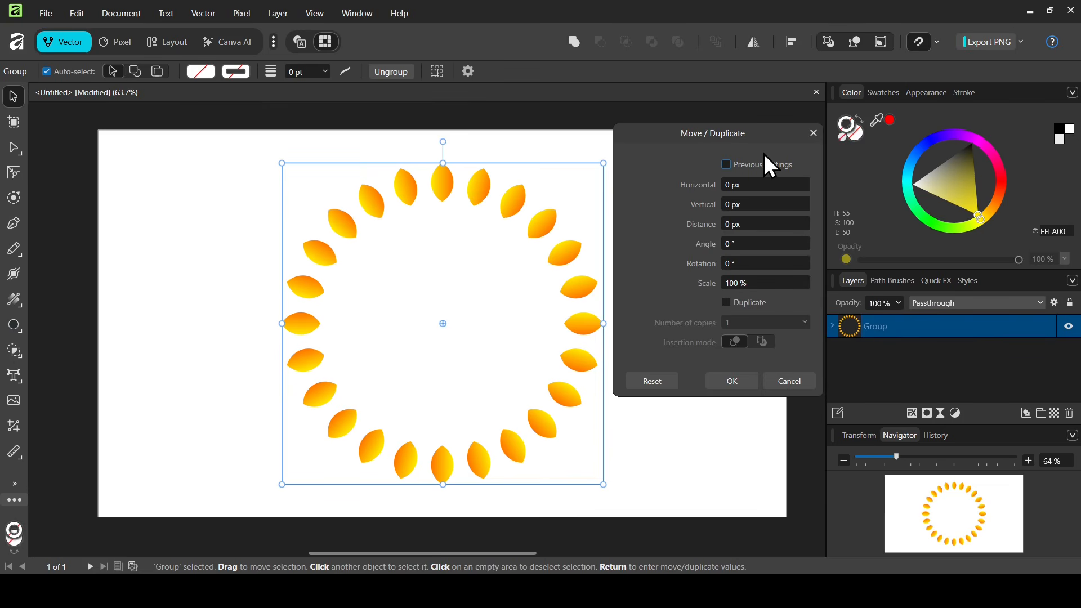
pyautogui.click(752, 306)
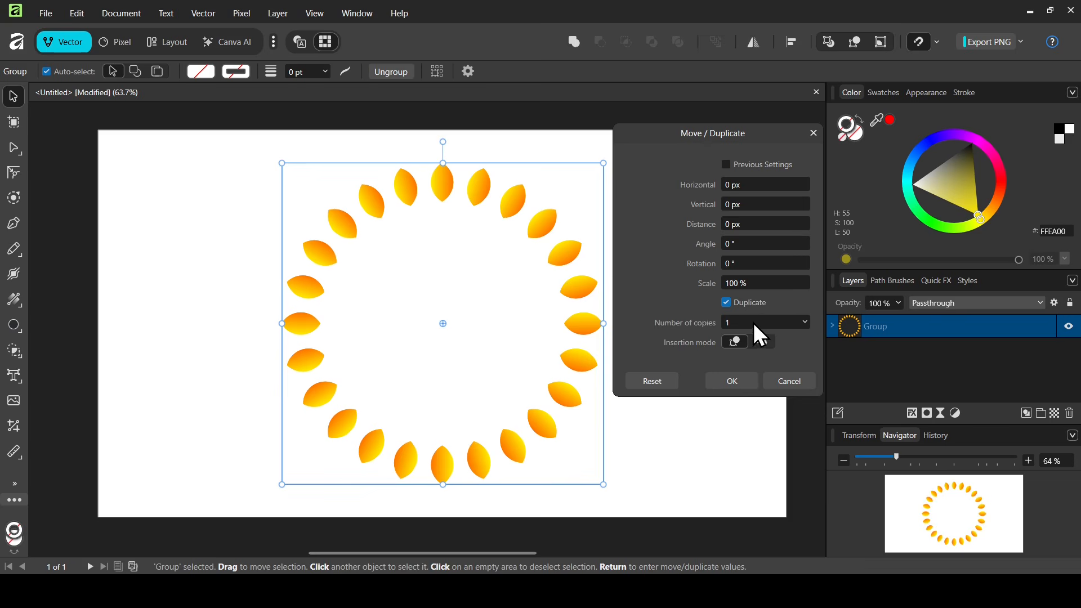
pyautogui.click(760, 322)
pyautogui.write('15')
pyautogui.press('Return')
# Try copy scales of 90% and 85% with a 5° rotation per copy.
pyautogui.click(756, 283)
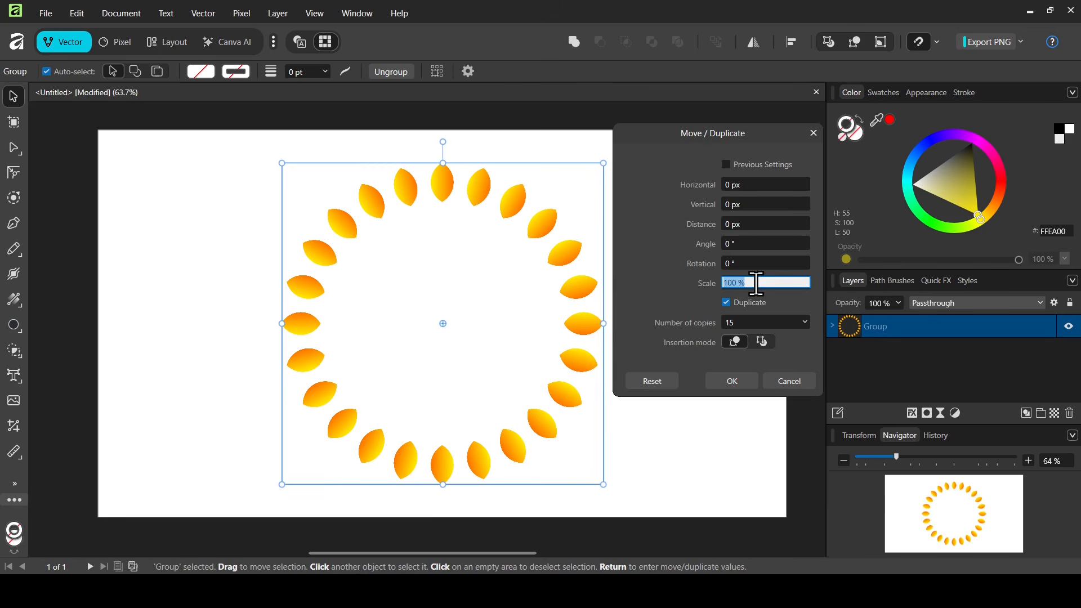
pyautogui.write('90')
pyautogui.press('Return')
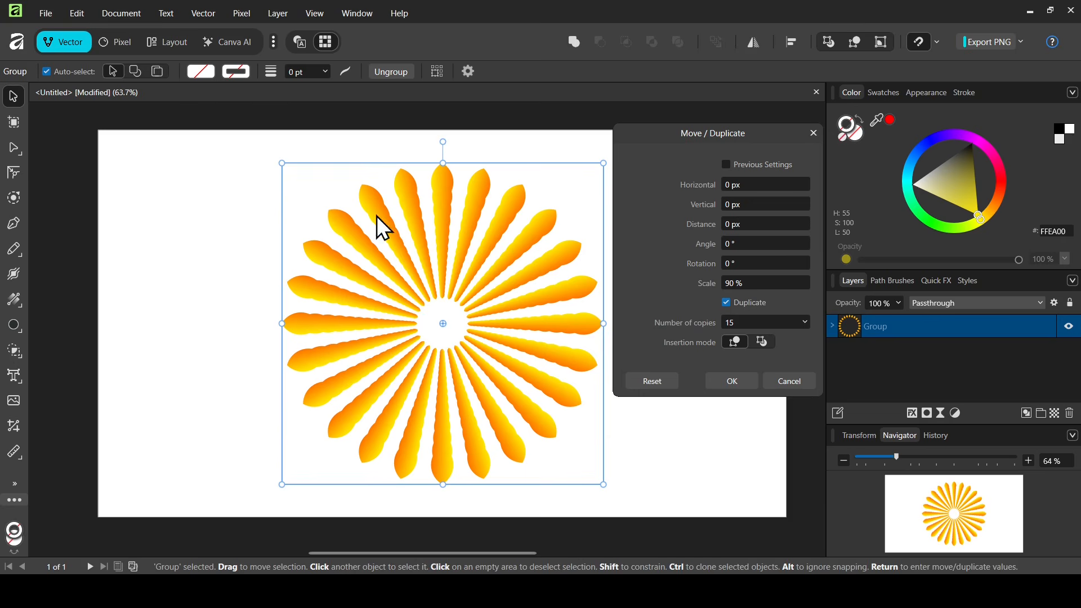
pyautogui.click(751, 265)
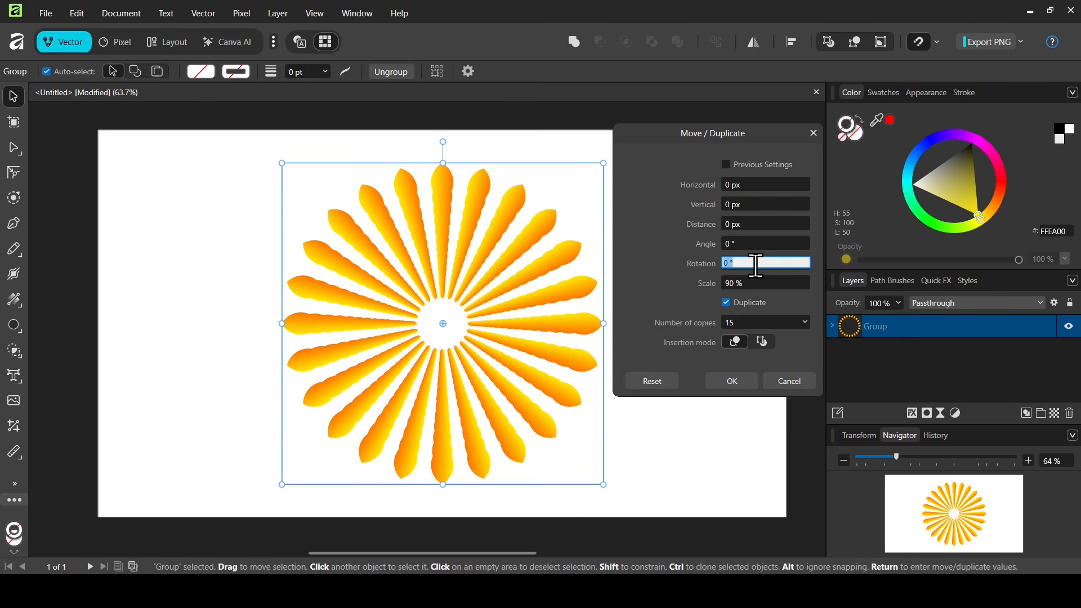
pyautogui.write('5')
pyautogui.press('Return')
pyautogui.click(758, 287)
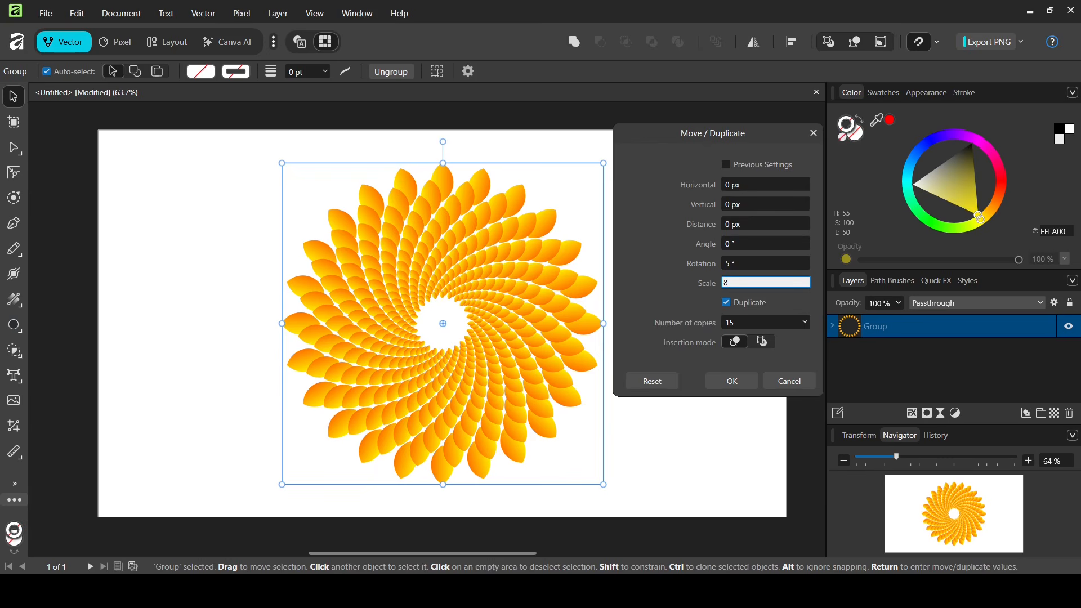
pyautogui.write('85')
pyautogui.press('Return')
# Try rotations of 7° and 8° per copy, settling on 7°.
pyautogui.click(739, 263)
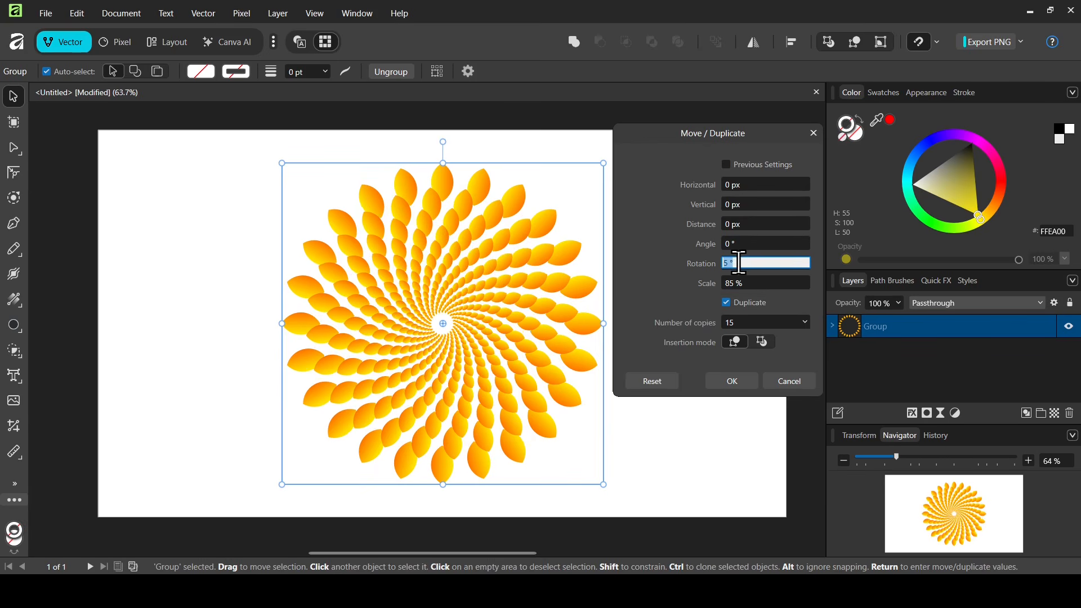
pyautogui.write('7')
pyautogui.press('Return')
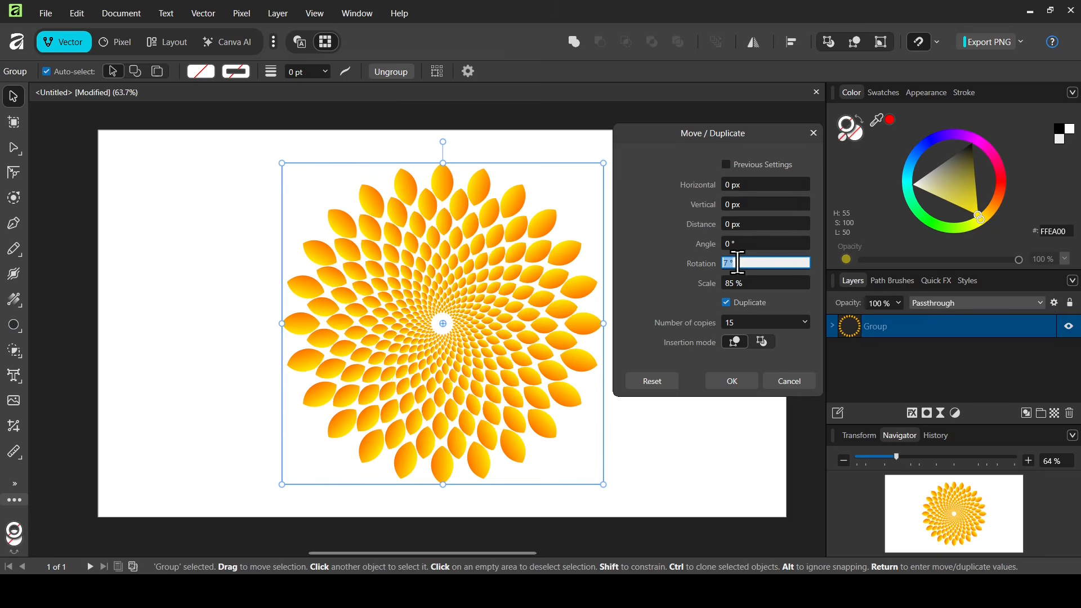
pyautogui.write('8')
pyautogui.press('Return')
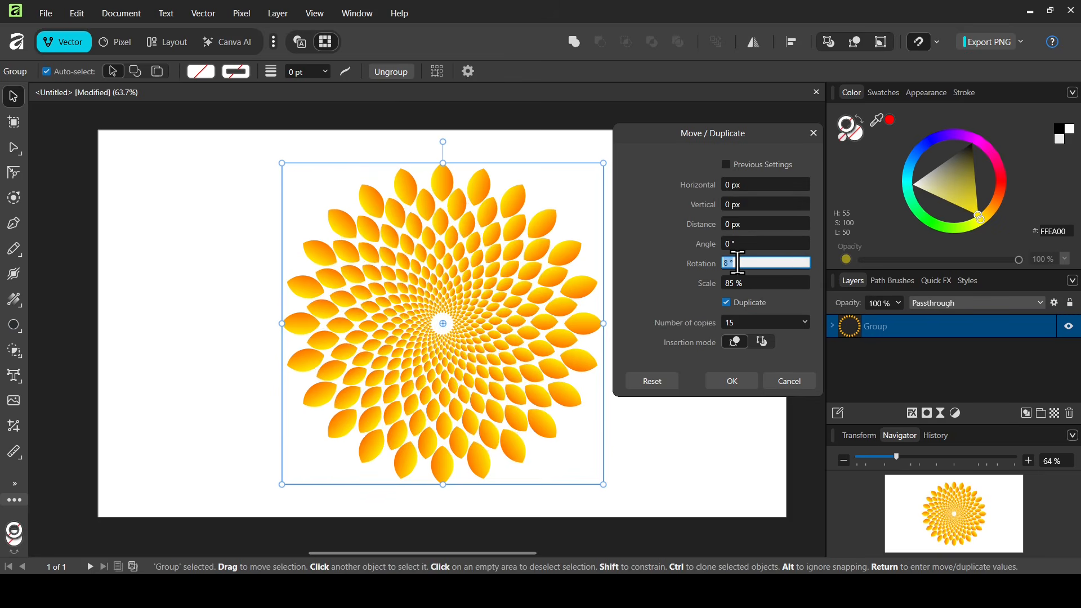
pyautogui.write('7')
pyautogui.press('Return')
# Set the copies' scale to 83% after trying 80%, then apply the duplication.
pyautogui.click(741, 285)
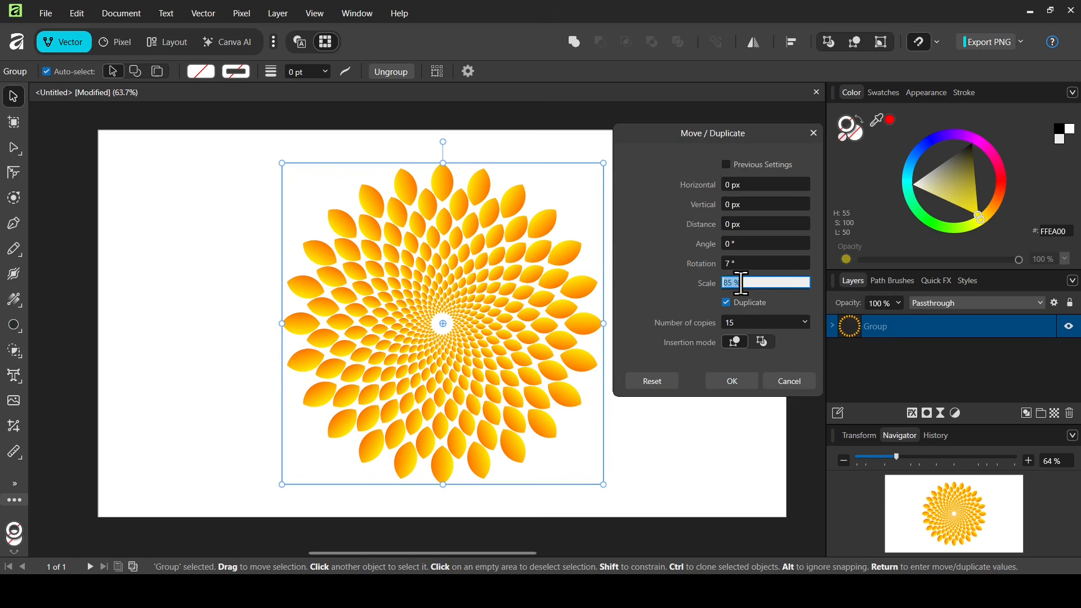
pyautogui.write('80')
pyautogui.press('Return')
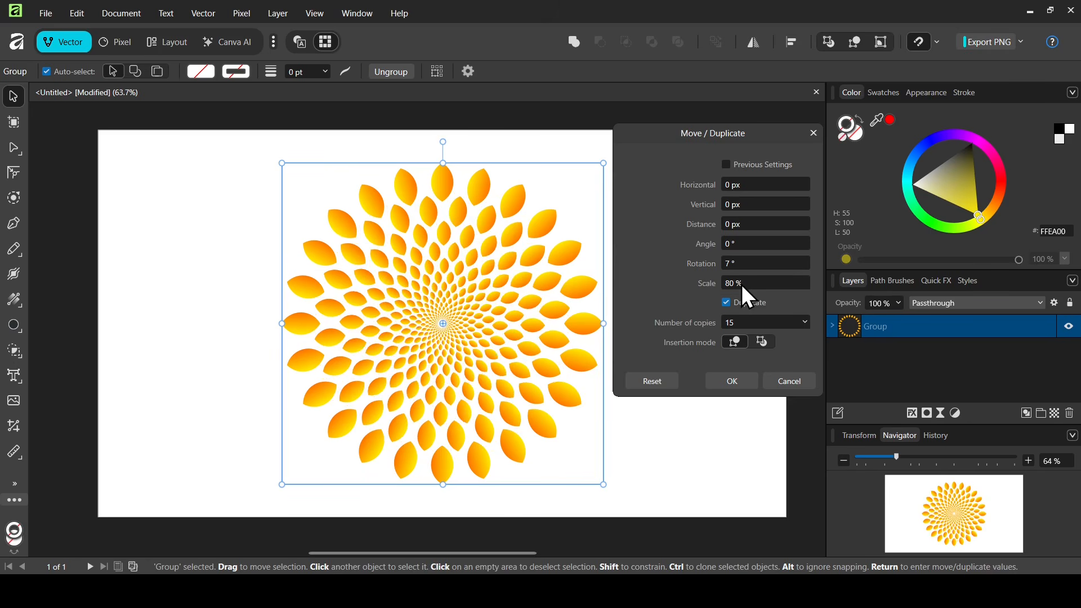
pyautogui.click(742, 285)
pyautogui.write('83')
pyautogui.press('Return')
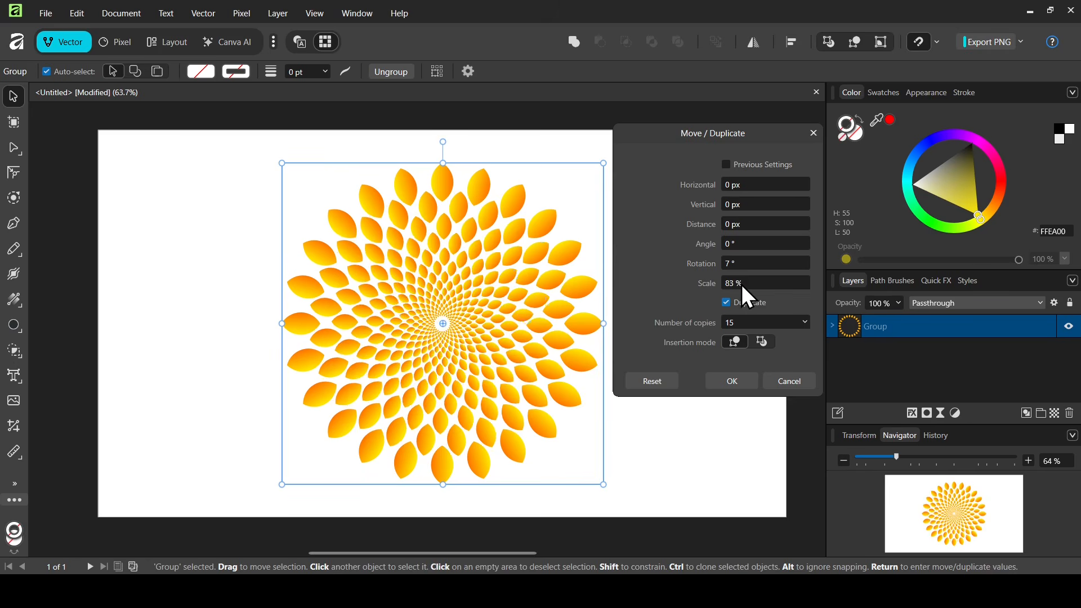
pyautogui.click(733, 384)
# Deselect, then marquee-select all the petal rings and group them into one group.
pyautogui.click(690, 361)
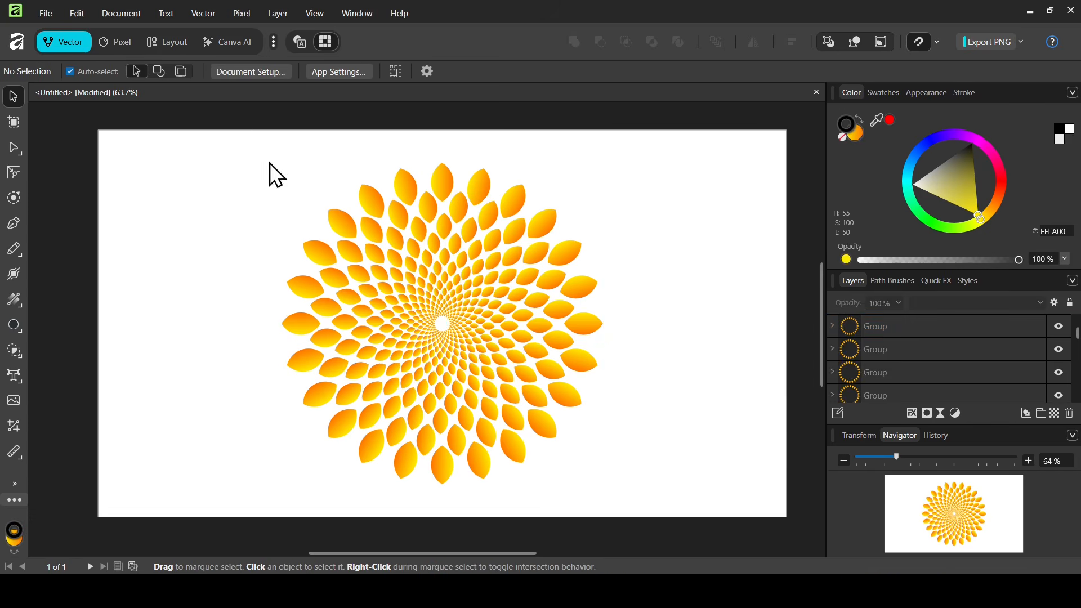
pyautogui.moveTo(209, 137); pyautogui.dragTo(659, 501)
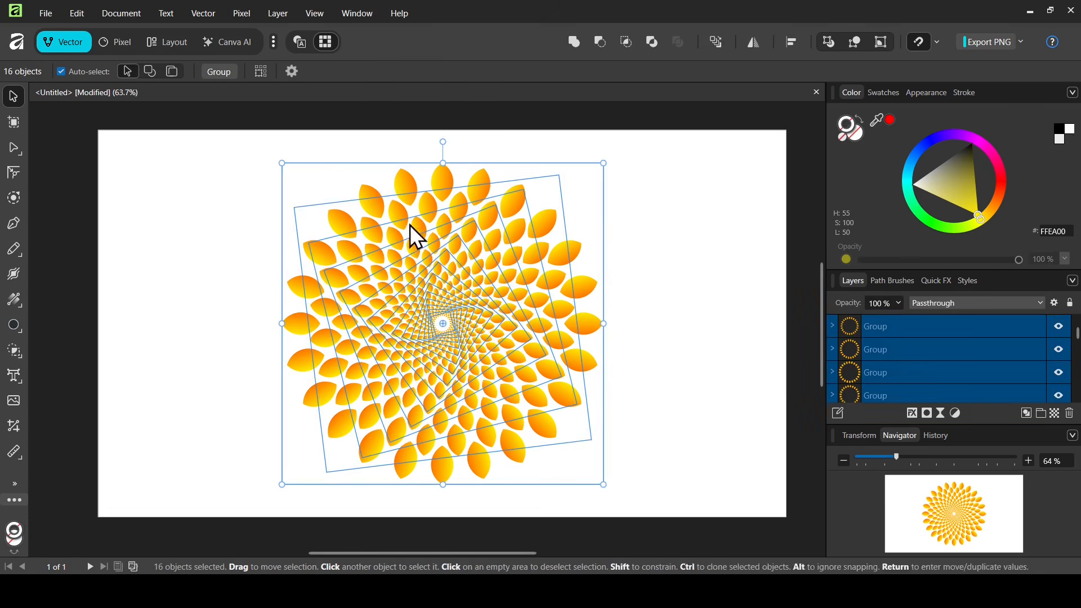
pyautogui.click(225, 72)
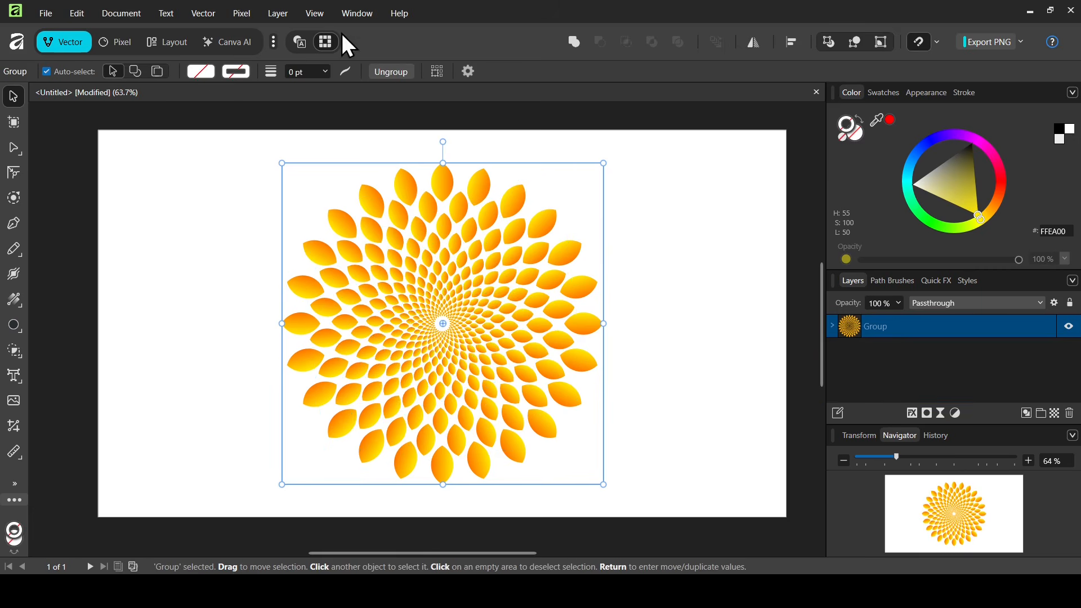
# Add a black fill layer and place it behind the sunburst group.
pyautogui.click(252, 19)
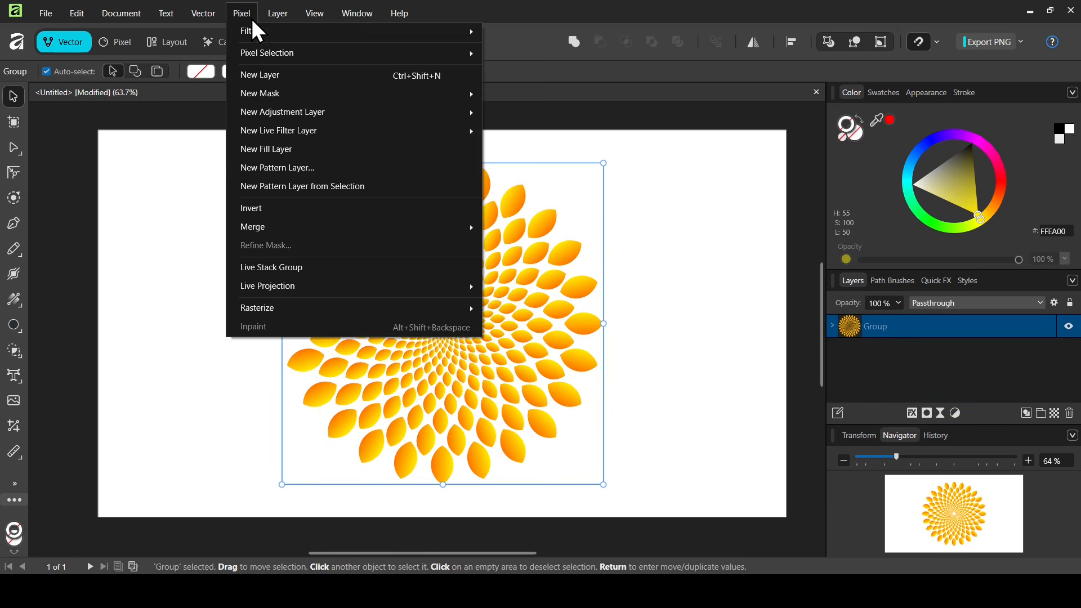
pyautogui.click(282, 149)
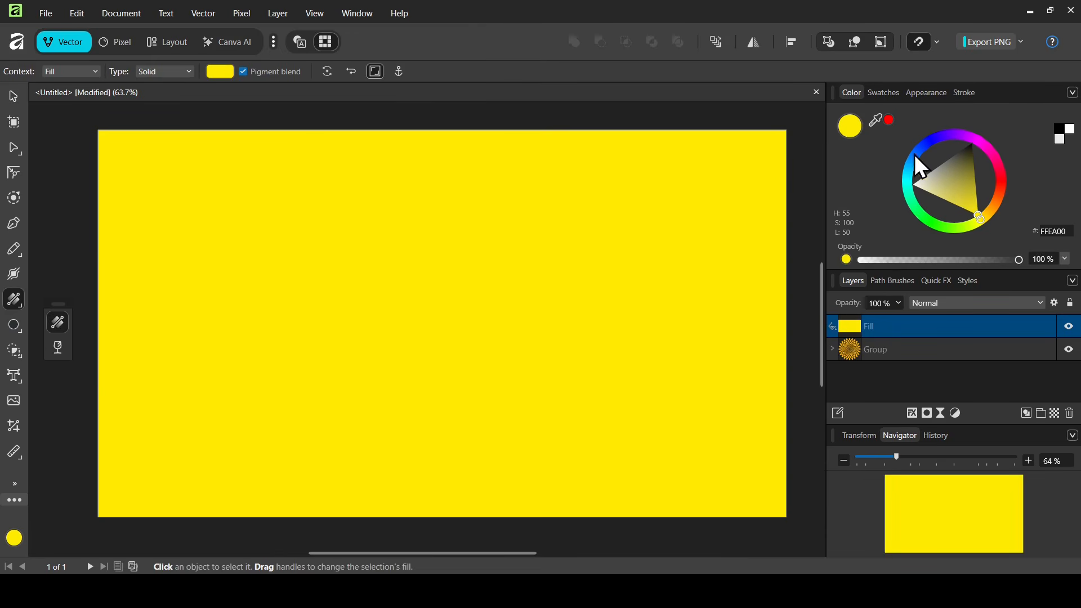
pyautogui.moveTo(965, 173); pyautogui.dragTo(991, 103)
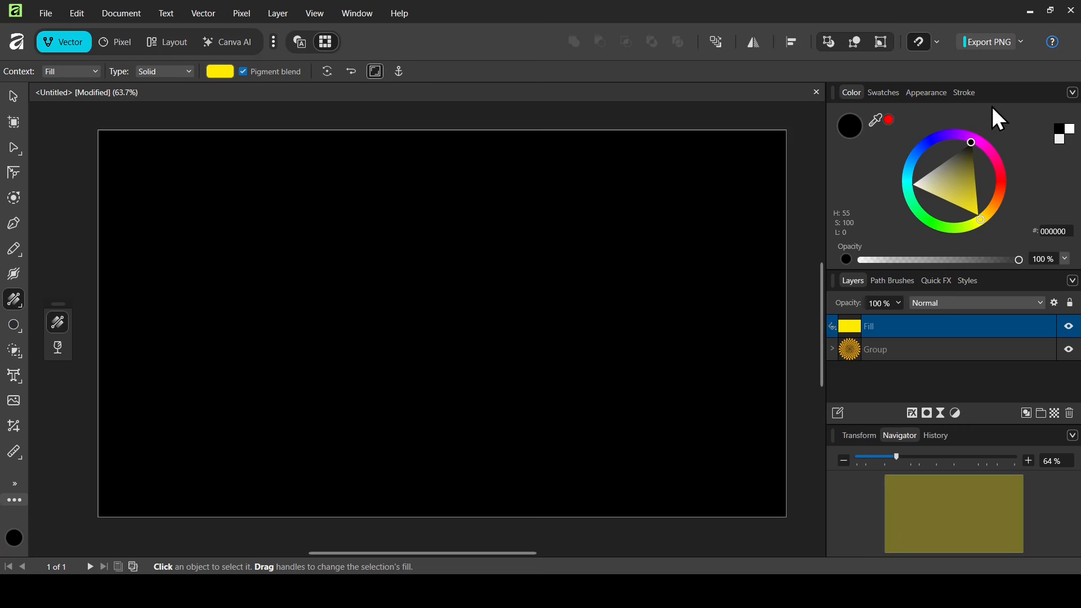
pyautogui.moveTo(890, 323); pyautogui.dragTo(891, 363)
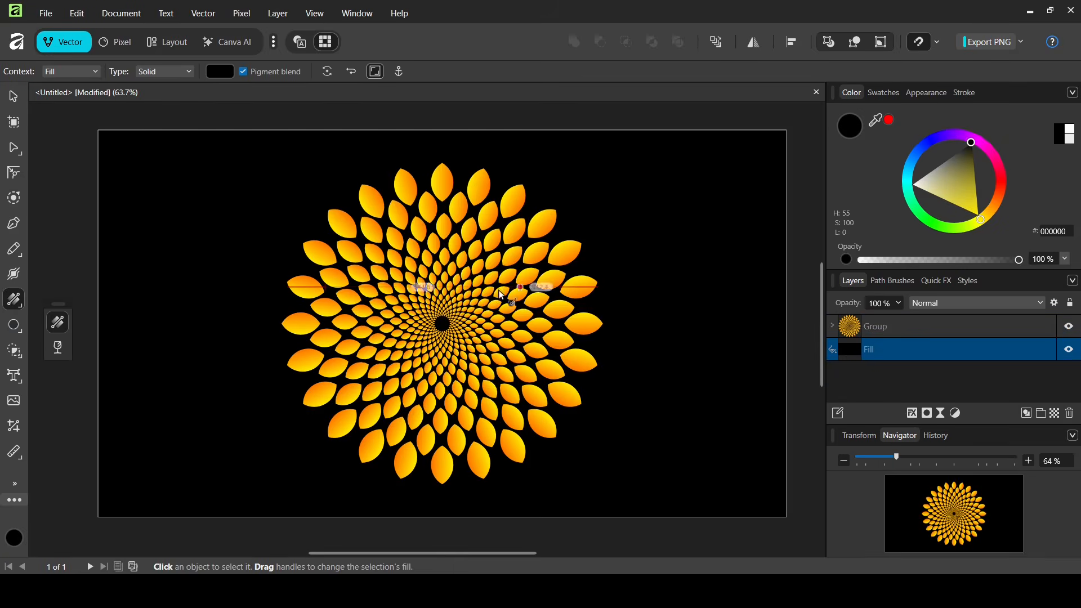
pyautogui.click(13, 97)
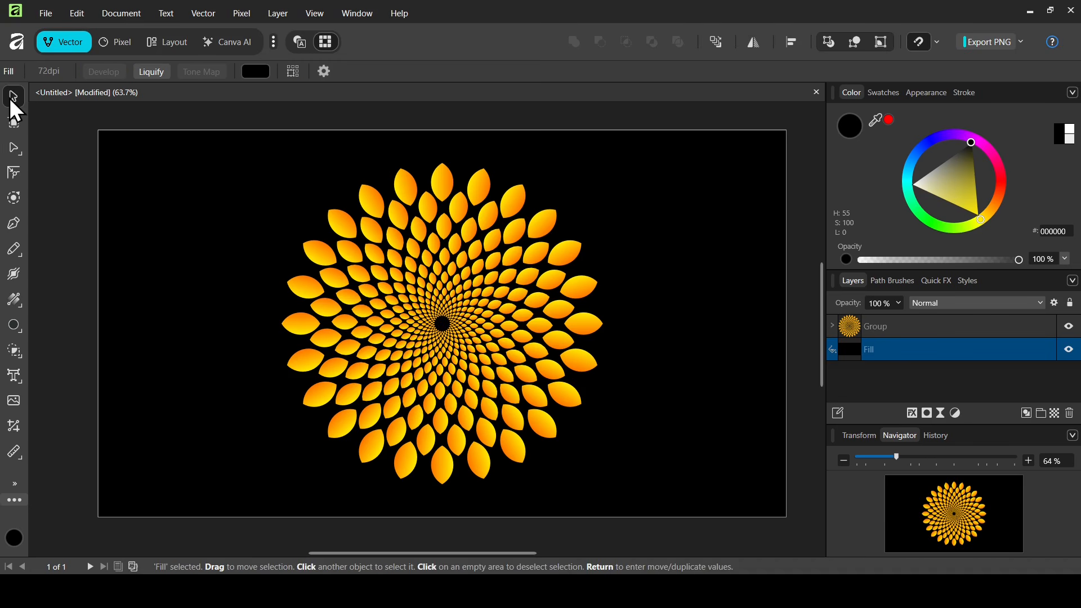